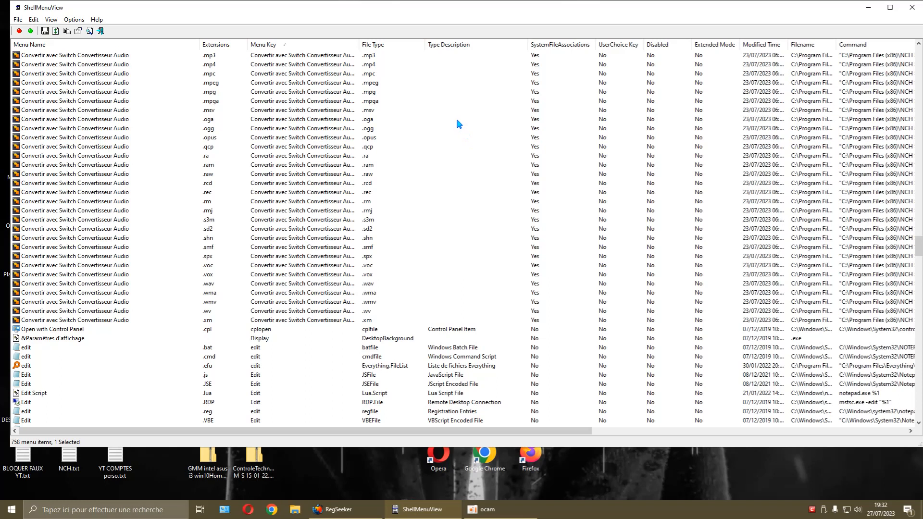
Check the ShellMenuView version information and examine the Switch Convertisseur Audio entries in the menu item list.
{"action": "left_click", "coordinate": [101, 31]}
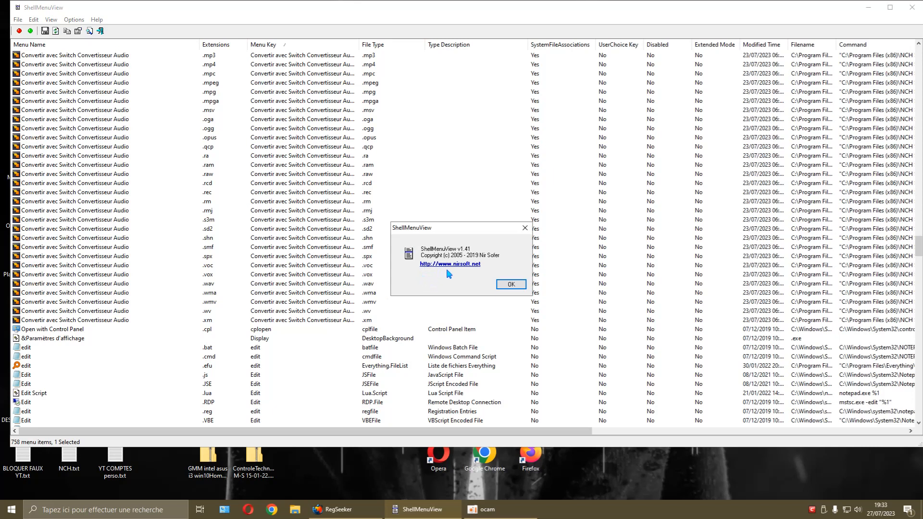
{"action": "left_click", "coordinate": [510, 284]}
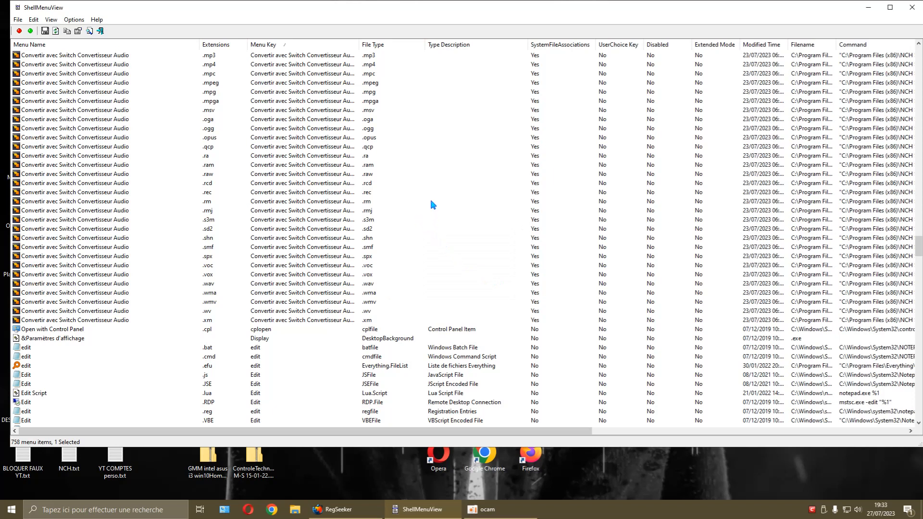
{"action": "scroll", "coordinate": [252, 200], "scroll_direction": "up", "scroll_amount": 13}
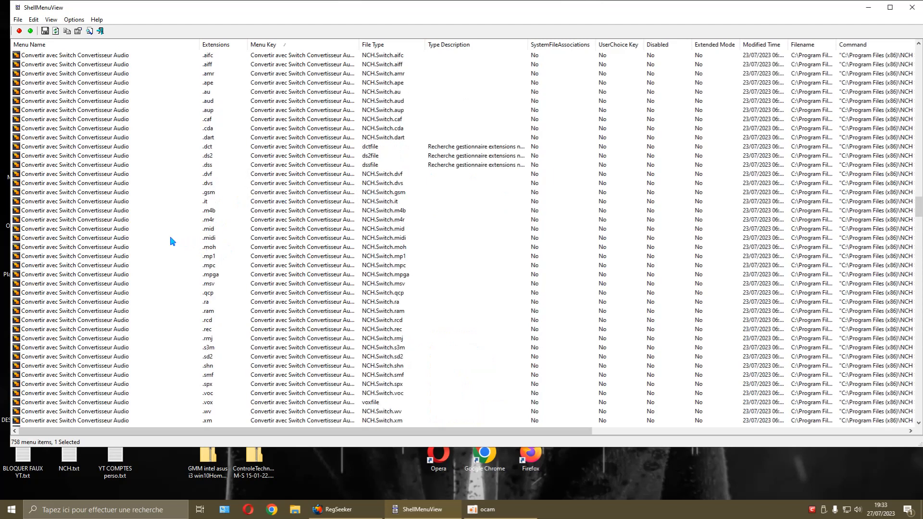
{"action": "scroll", "coordinate": [161, 248], "scroll_direction": "down", "scroll_amount": 2}
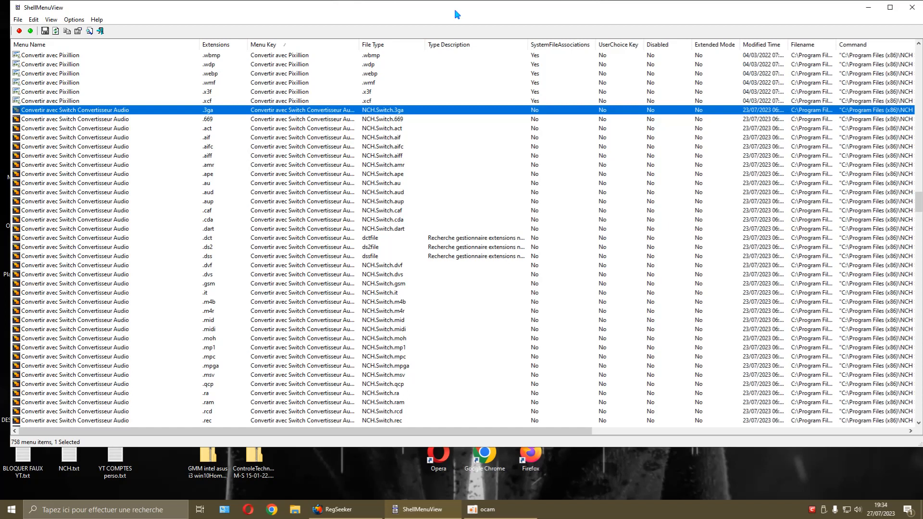
Switch to File Explorer and view the properties of the first MP3 file in the Musique folder.
{"action": "left_click", "coordinate": [295, 509]}
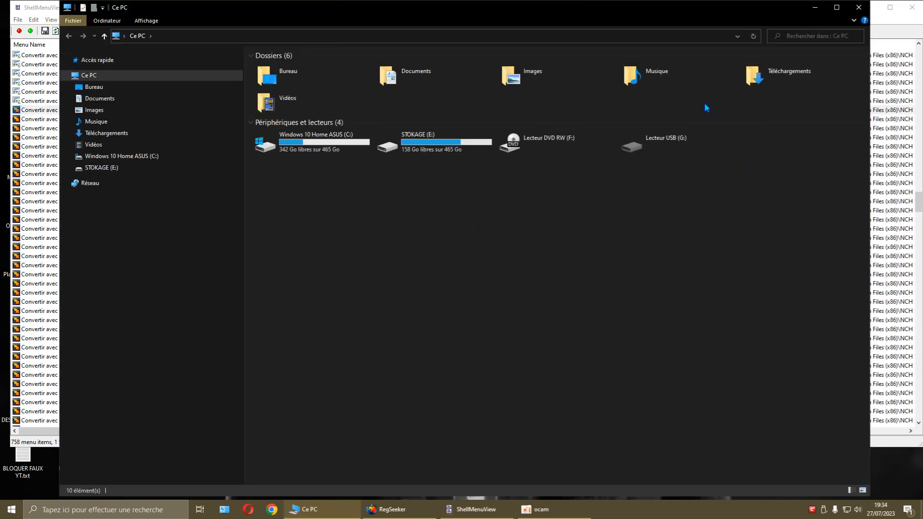
{"action": "double_click", "coordinate": [630, 79]}
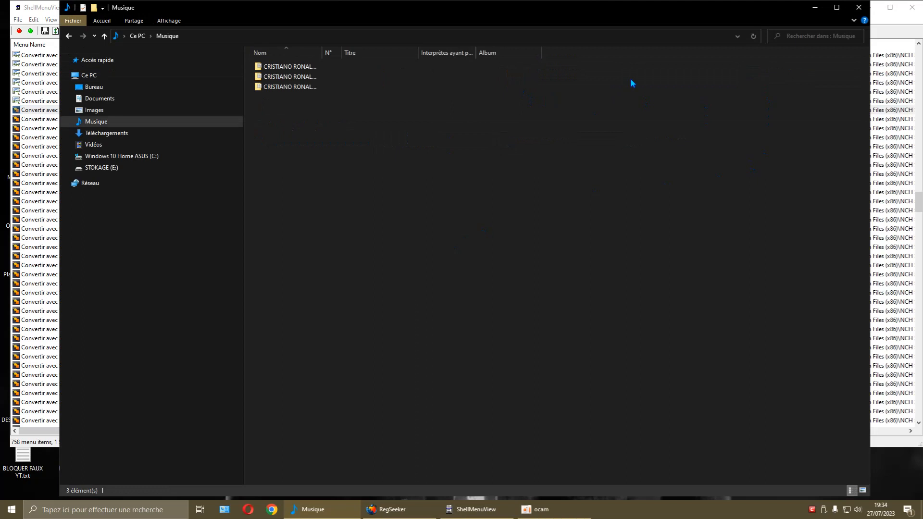
{"action": "left_click", "coordinate": [290, 68]}
{"action": "right_click", "coordinate": [290, 67]}
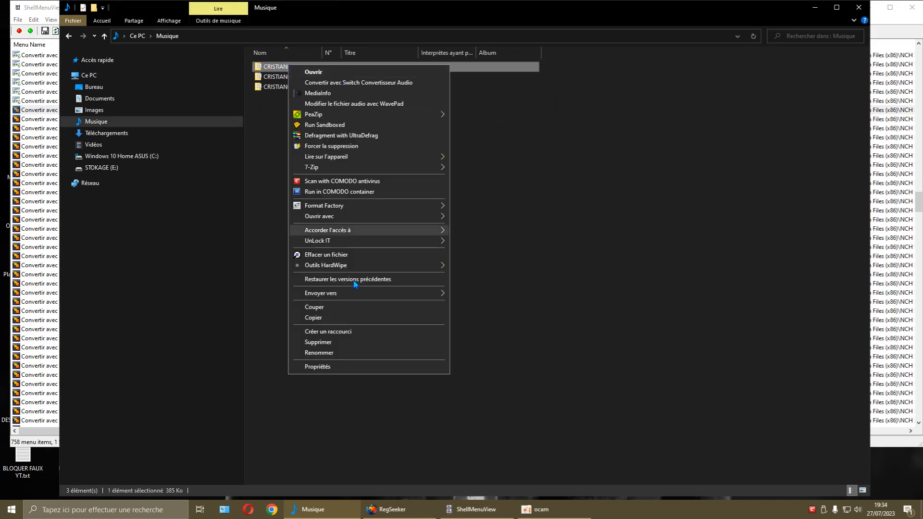
{"action": "left_click", "coordinate": [334, 363]}
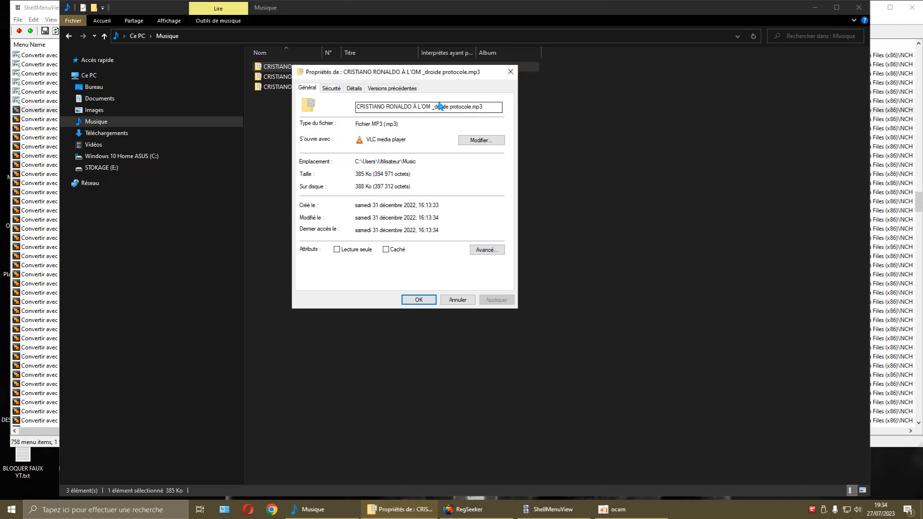
{"action": "left_click_drag", "start_coordinate": [436, 73], "coordinate": [525, 124]}
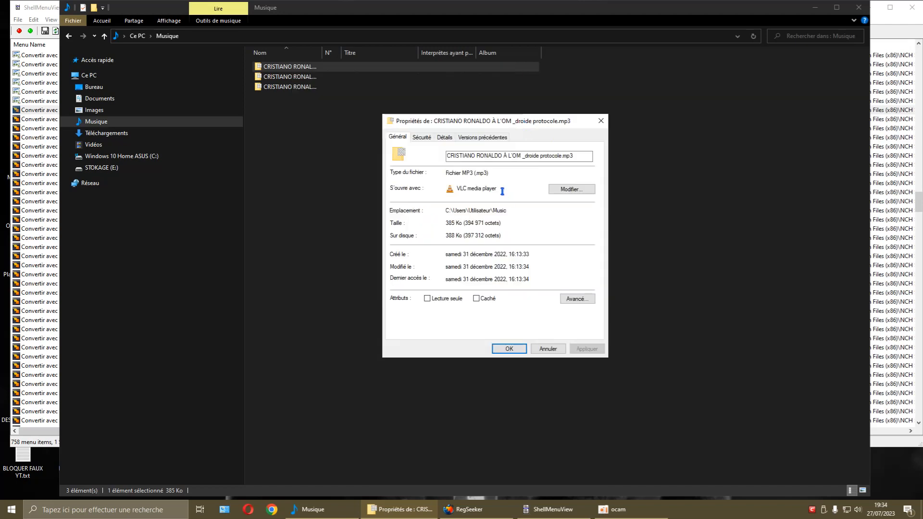
{"action": "left_click", "coordinate": [602, 122]}
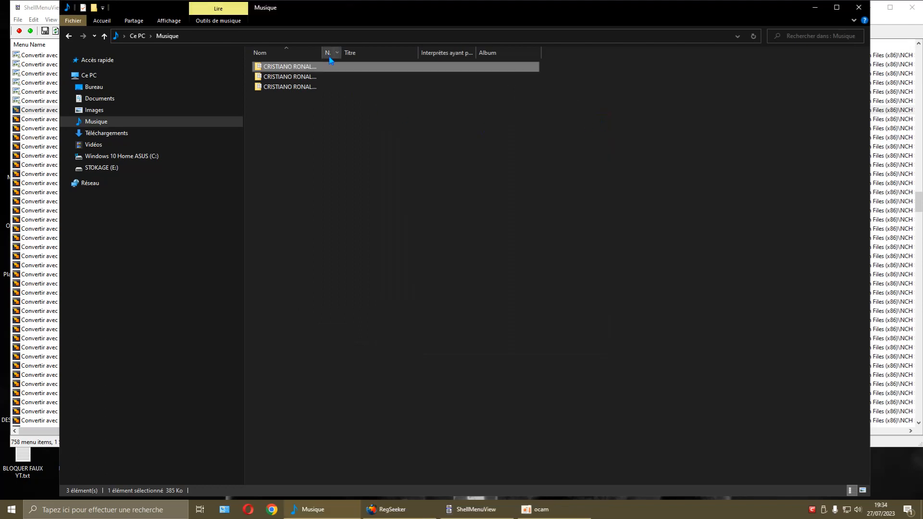
Widen the Nom column to fit the full file names, and close the Musique folder window.
{"action": "left_click_drag", "start_coordinate": [325, 52], "coordinate": [431, 52]}
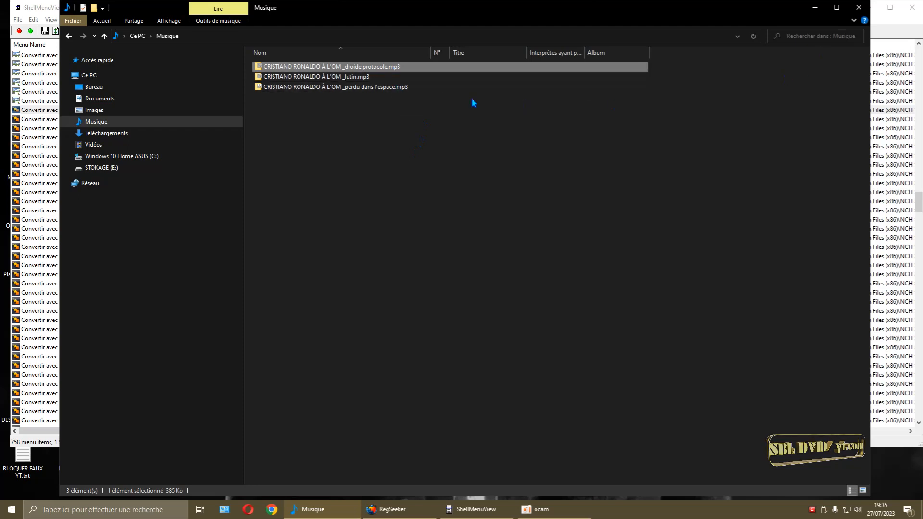
{"action": "left_click", "coordinate": [856, 11]}
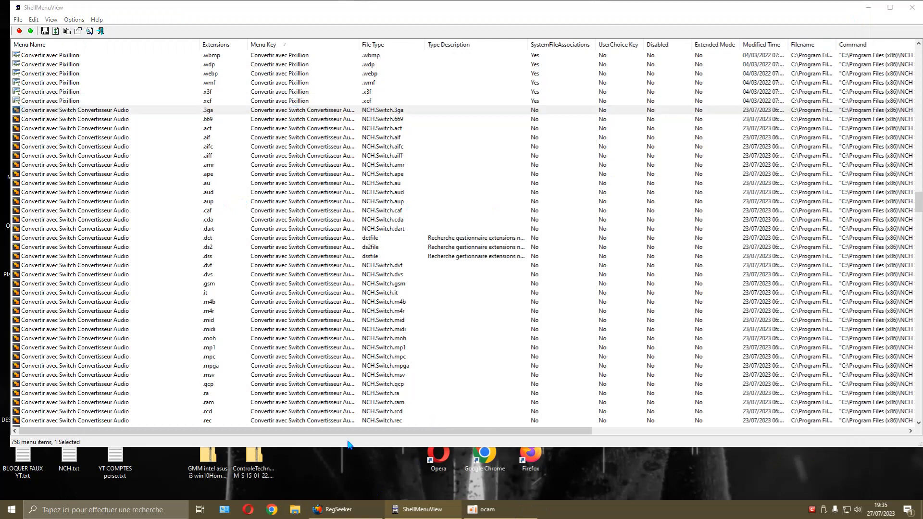
Reopen the Musique folder in File Explorer and show the properties of the "droide protocole" MP3 file.
{"action": "left_click", "coordinate": [294, 509]}
{"action": "double_click", "coordinate": [650, 75]}
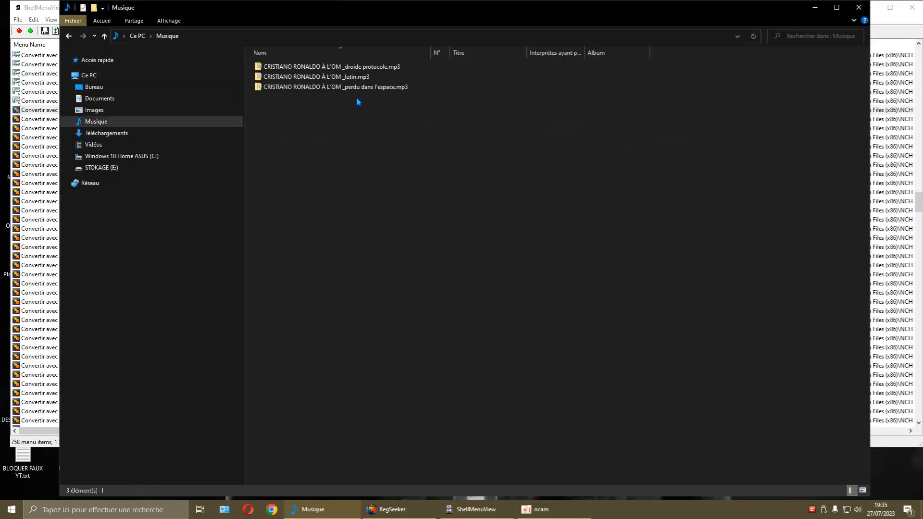
{"action": "left_click", "coordinate": [368, 67]}
{"action": "right_click", "coordinate": [360, 67]}
{"action": "left_click", "coordinate": [405, 364]}
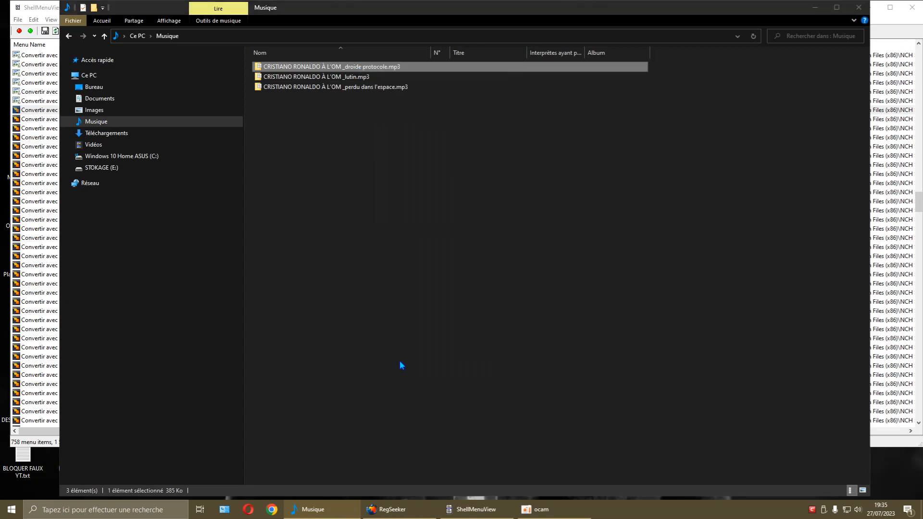
Look through the applications available for opening .mp3 files, including the Programmes (x86) folder, and close everything without choosing one.
{"action": "left_click", "coordinate": [557, 144]}
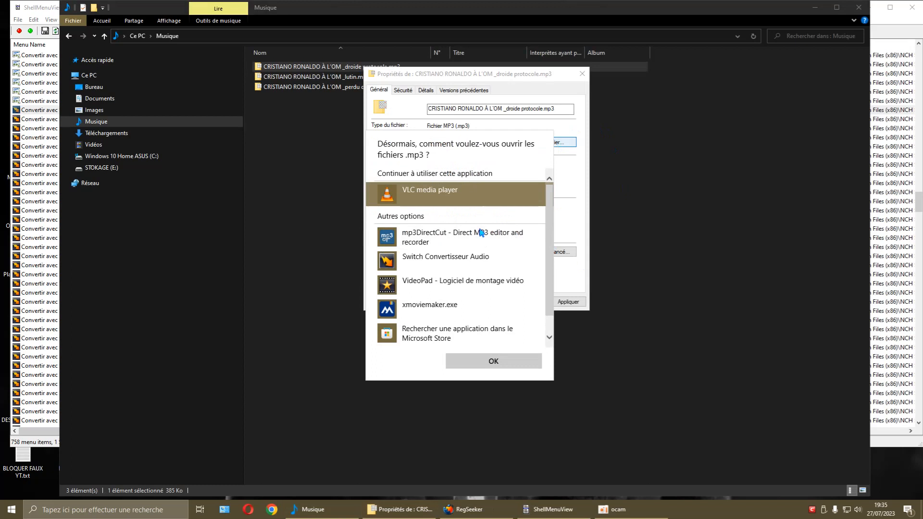
{"action": "scroll", "coordinate": [485, 236], "scroll_direction": "down", "scroll_amount": 1}
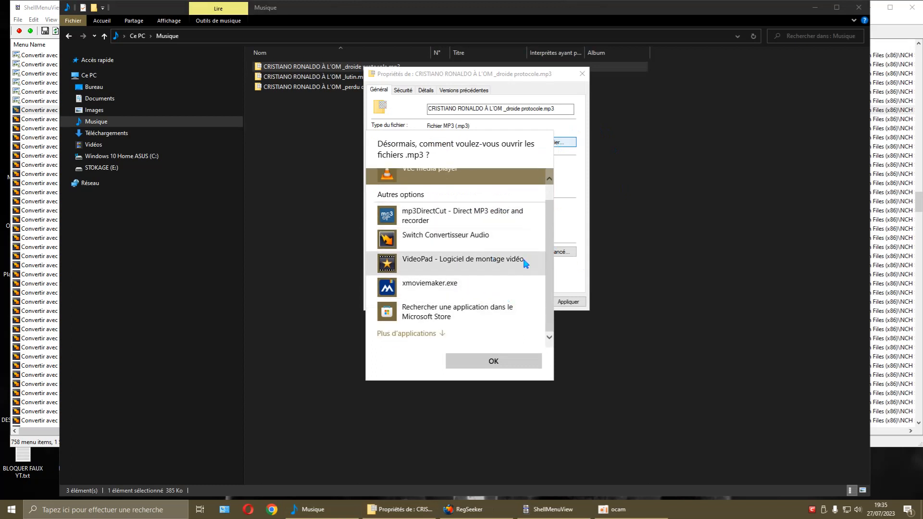
{"action": "left_click", "coordinate": [404, 334]}
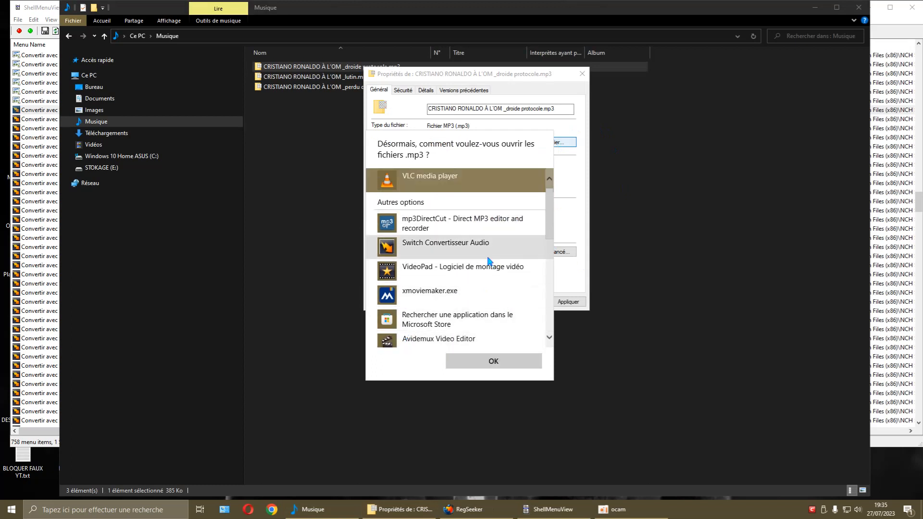
{"action": "scroll", "coordinate": [488, 261], "scroll_direction": "down", "scroll_amount": 10}
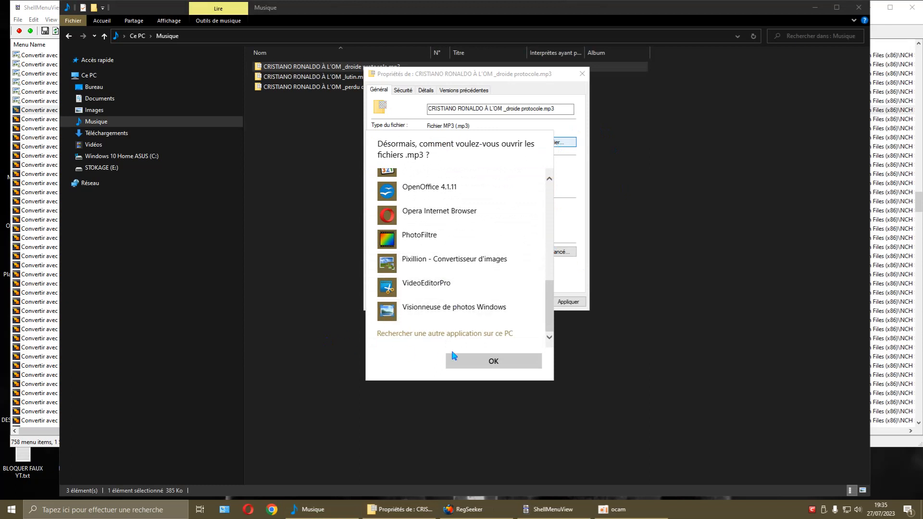
{"action": "left_click", "coordinate": [501, 337]}
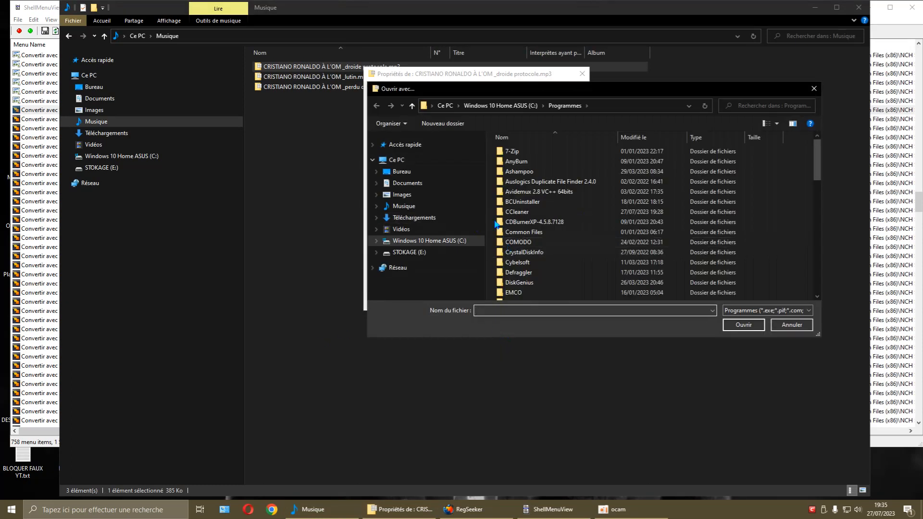
{"action": "left_click", "coordinate": [454, 243]}
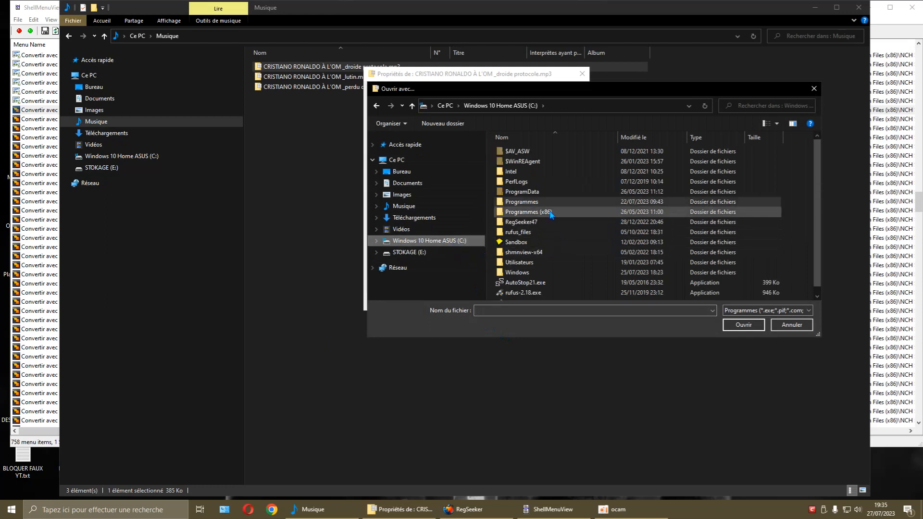
{"action": "double_click", "coordinate": [551, 212]}
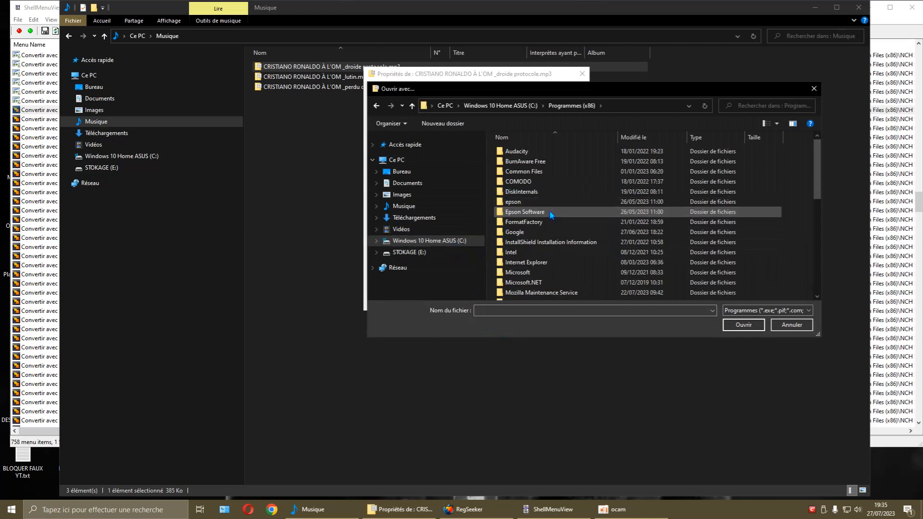
{"action": "left_click", "coordinate": [813, 90]}
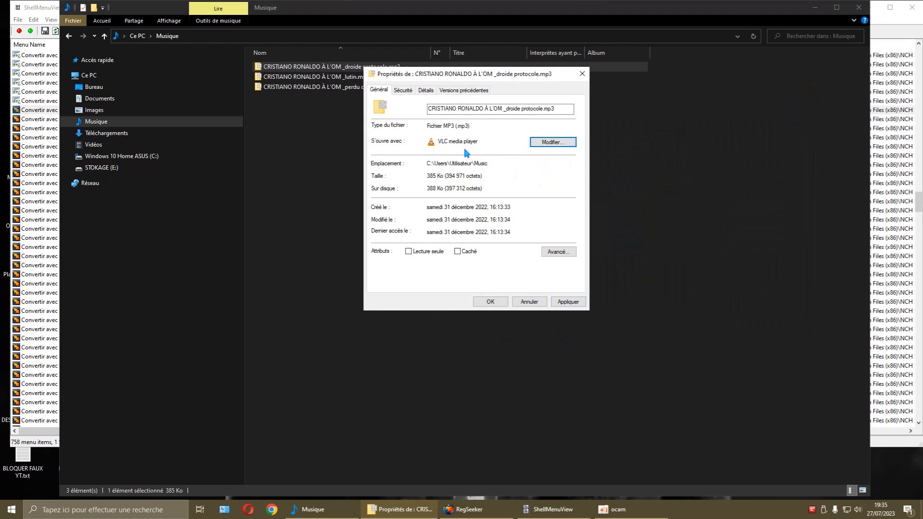
{"action": "left_click", "coordinate": [583, 73]}
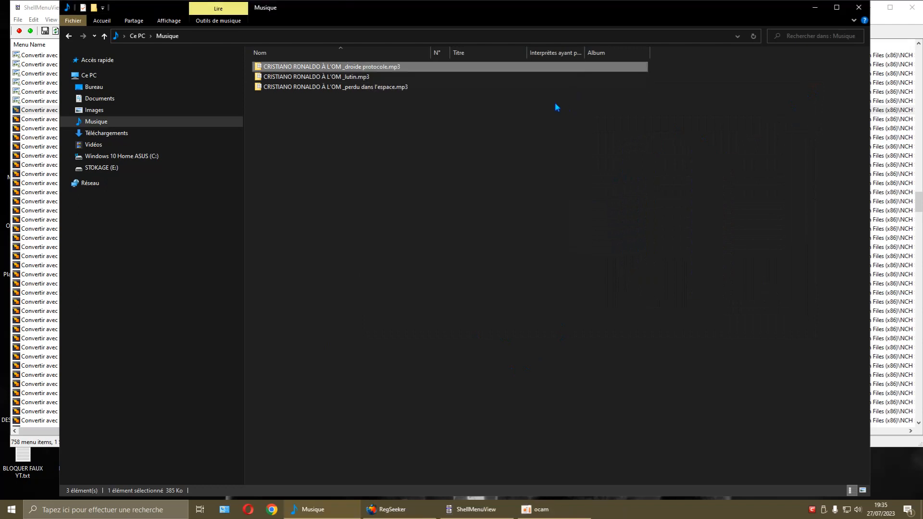
{"action": "left_click", "coordinate": [858, 7]}
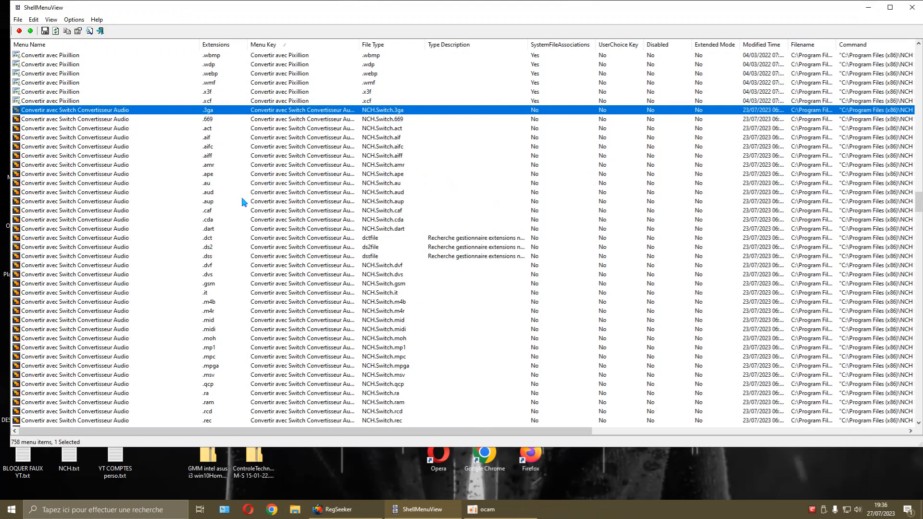
Back in ShellMenuView, examine the first Switch Convertisseur Audio entries, from .3ga to .aiff.
{"action": "left_click", "coordinate": [105, 146]}
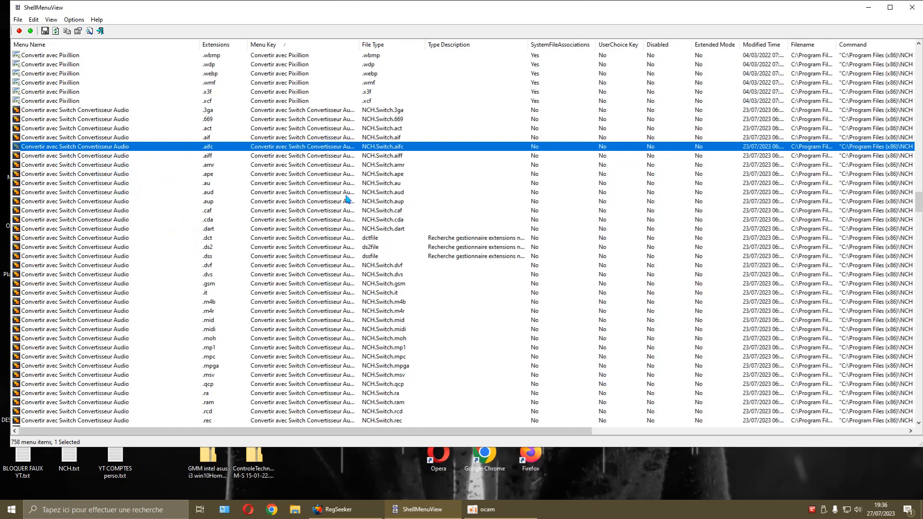
{"action": "left_click", "coordinate": [288, 110]}
{"action": "left_click", "coordinate": [291, 119]}
{"action": "left_click", "coordinate": [294, 129]}
{"action": "left_click", "coordinate": [294, 147]}
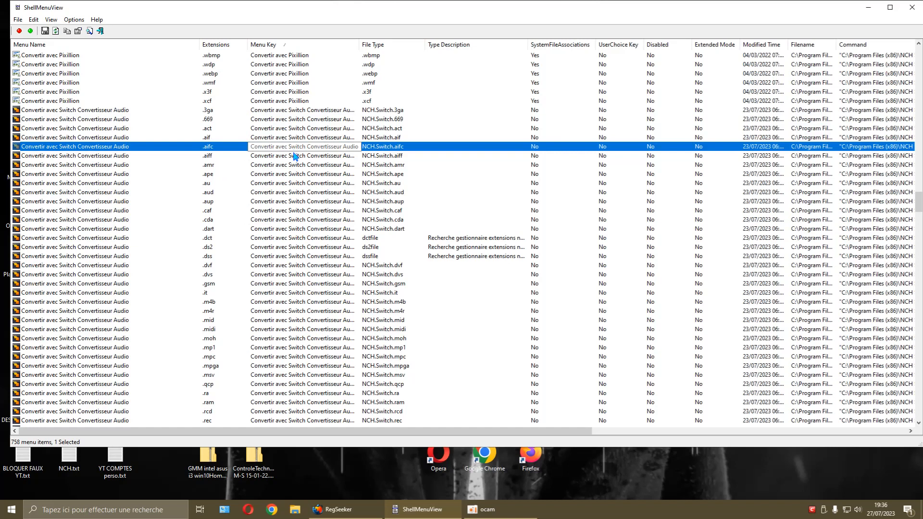
{"action": "left_click", "coordinate": [295, 155]}
Select the "Convertir avec Switch Convertisseur Audio" entry for the .mp3 extension.
{"action": "scroll", "coordinate": [255, 266], "scroll_direction": "down", "scroll_amount": 5}
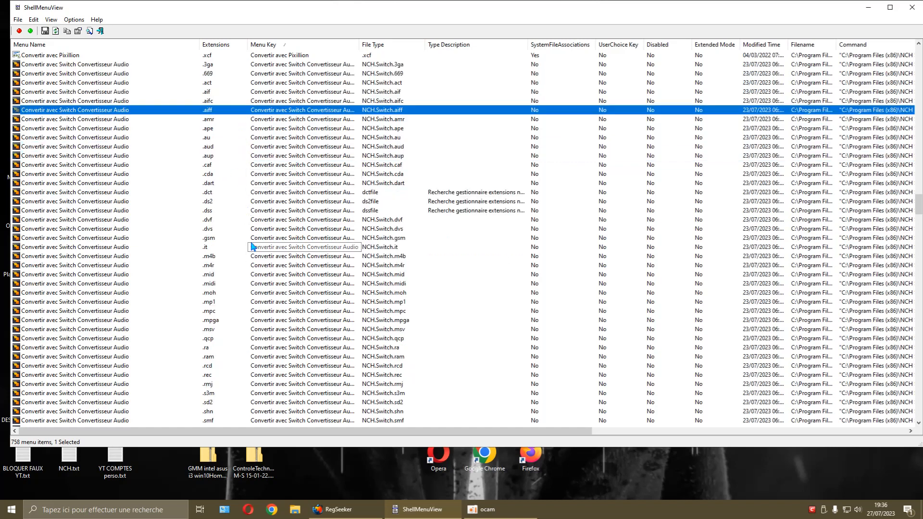
{"action": "scroll", "coordinate": [260, 321], "scroll_direction": "down", "scroll_amount": 7}
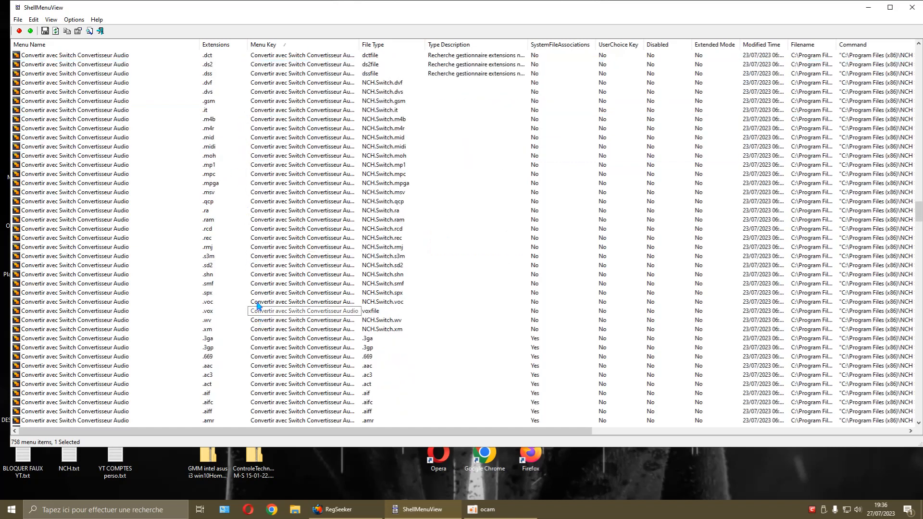
{"action": "scroll", "coordinate": [224, 266], "scroll_direction": "down", "scroll_amount": 7}
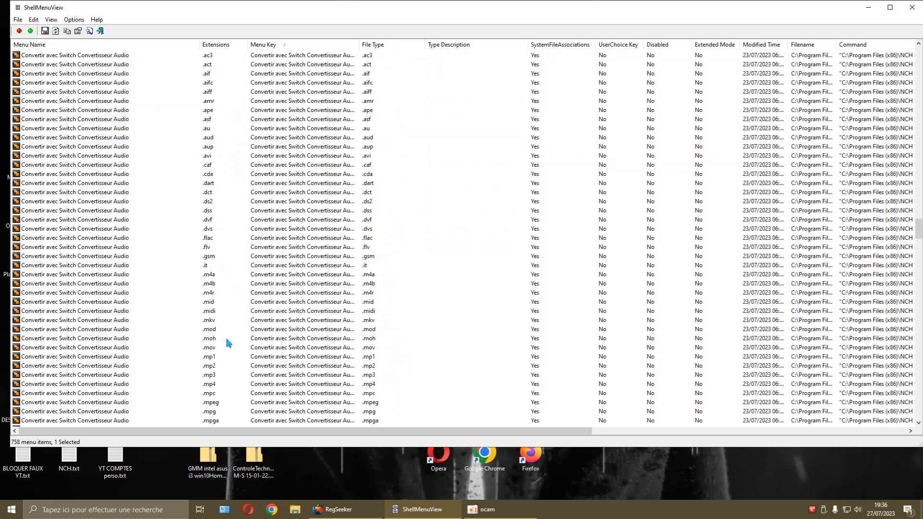
{"action": "left_click", "coordinate": [209, 376]}
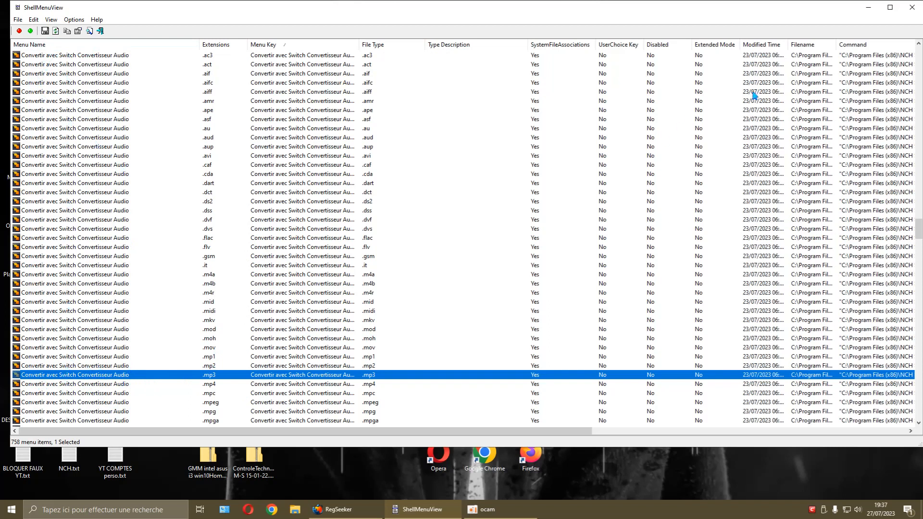
Minimize ShellMenuView and inspect the context menu of the "perdu dans l'espace" MP3 file in the Musique folder.
{"action": "left_click", "coordinate": [868, 7]}
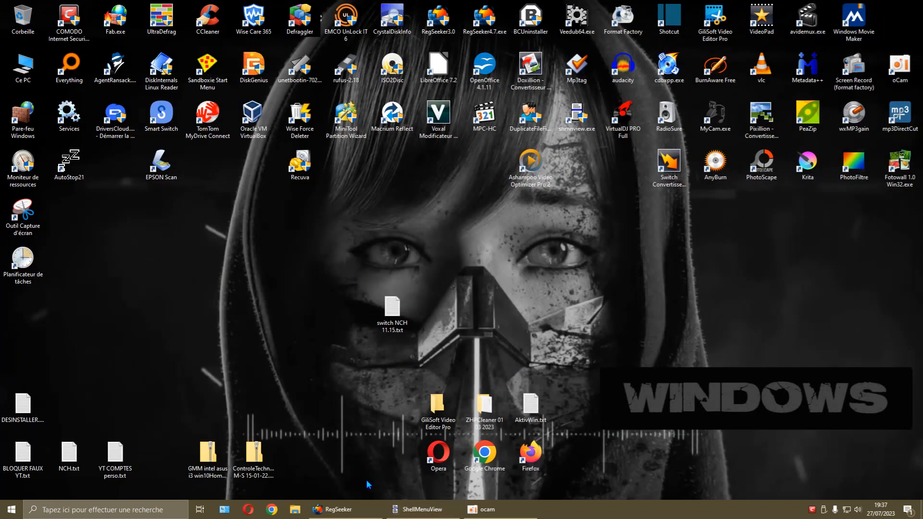
{"action": "key", "text": "super+e"}
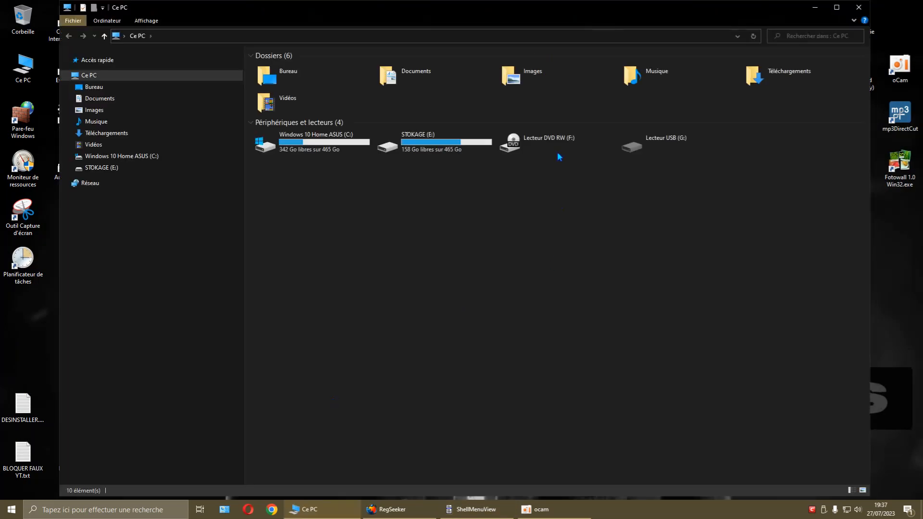
{"action": "double_click", "coordinate": [639, 74]}
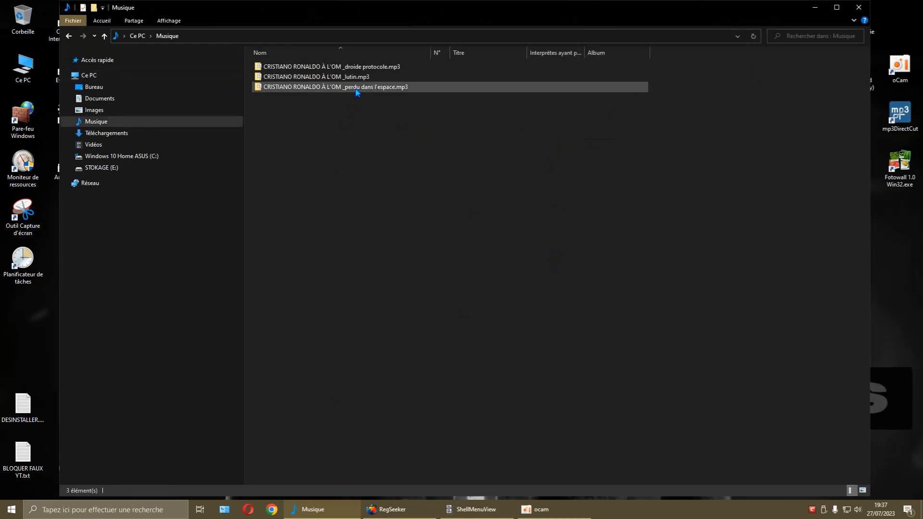
{"action": "left_click", "coordinate": [355, 88]}
{"action": "right_click", "coordinate": [356, 87]}
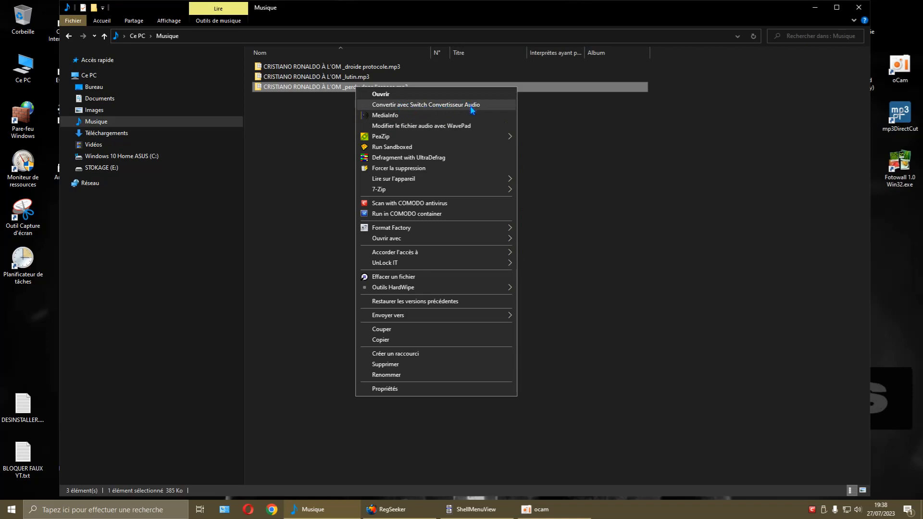
{"action": "left_click", "coordinate": [621, 150]}
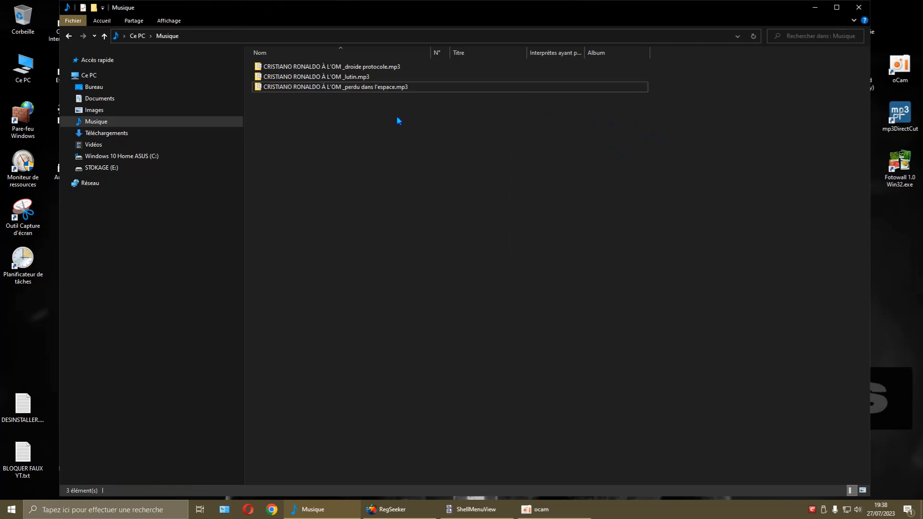
Minimize the Musique folder and bring ShellMenuView back up as a narrower window centred on the desktop.
{"action": "left_click", "coordinate": [398, 89]}
{"action": "left_click", "coordinate": [363, 78]}
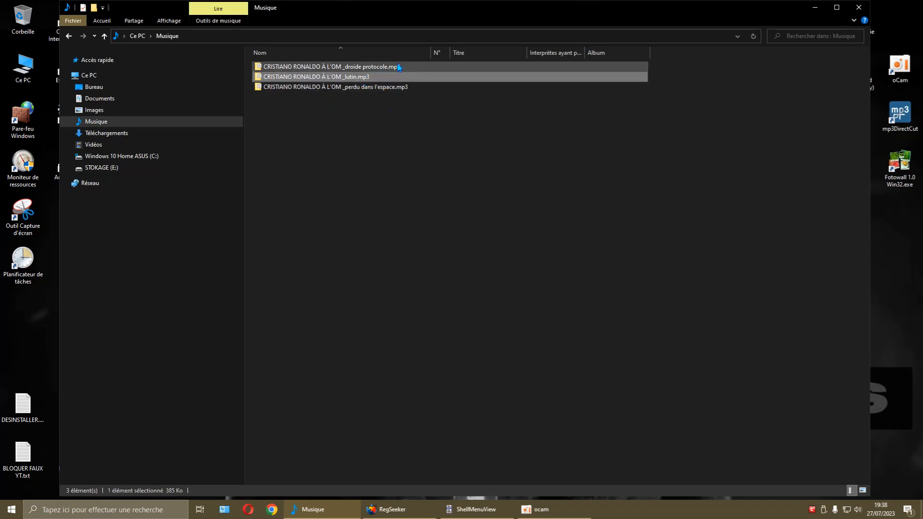
{"action": "left_click", "coordinate": [376, 87]}
{"action": "left_click", "coordinate": [815, 7]}
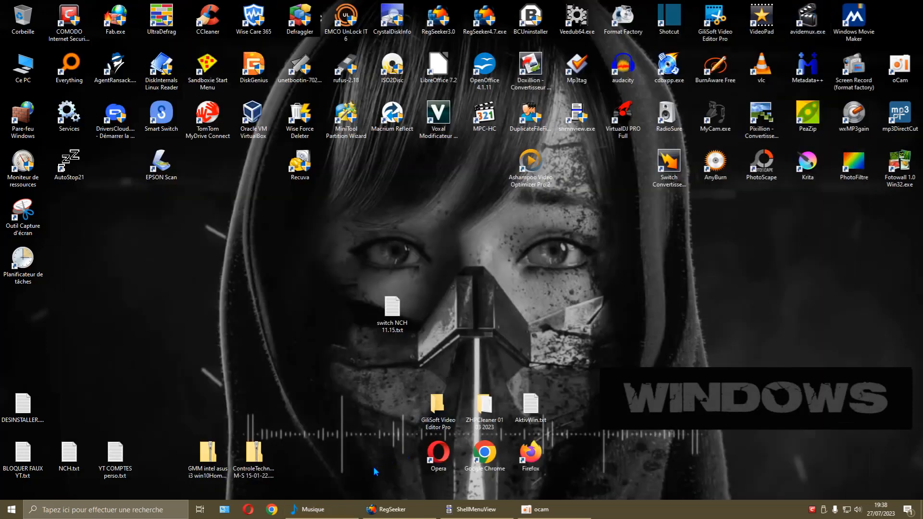
{"action": "left_click", "coordinate": [462, 509]}
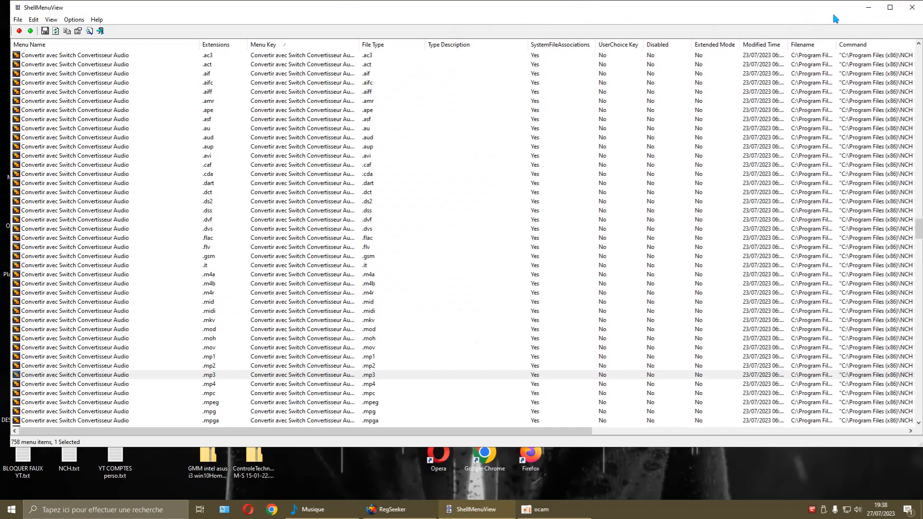
{"action": "left_click_drag", "start_coordinate": [828, 14], "coordinate": [801, 14]}
{"action": "left_click_drag", "start_coordinate": [896, 34], "coordinate": [756, 38]}
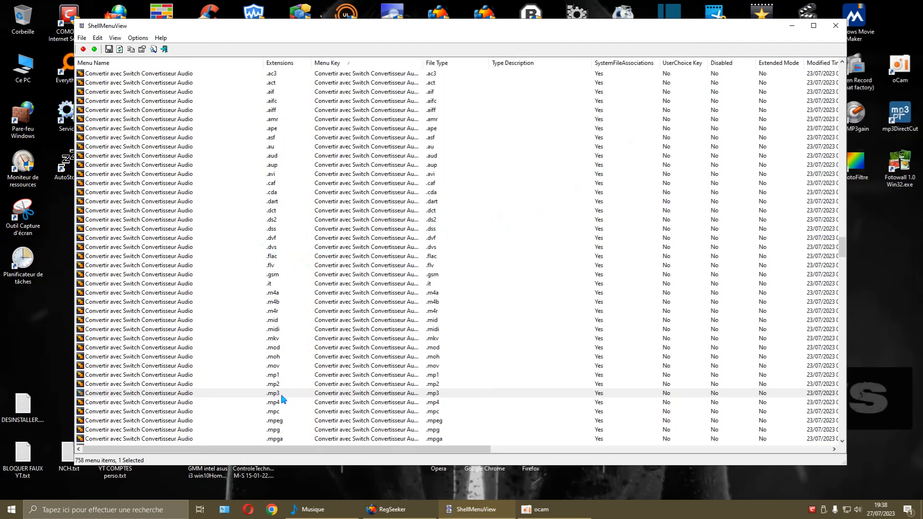
Open the registry key of the .mp3 "Convertir avec Switch Convertisseur Audio" entry in RegEdit.
{"action": "left_click", "coordinate": [186, 394]}
{"action": "right_click", "coordinate": [187, 396]}
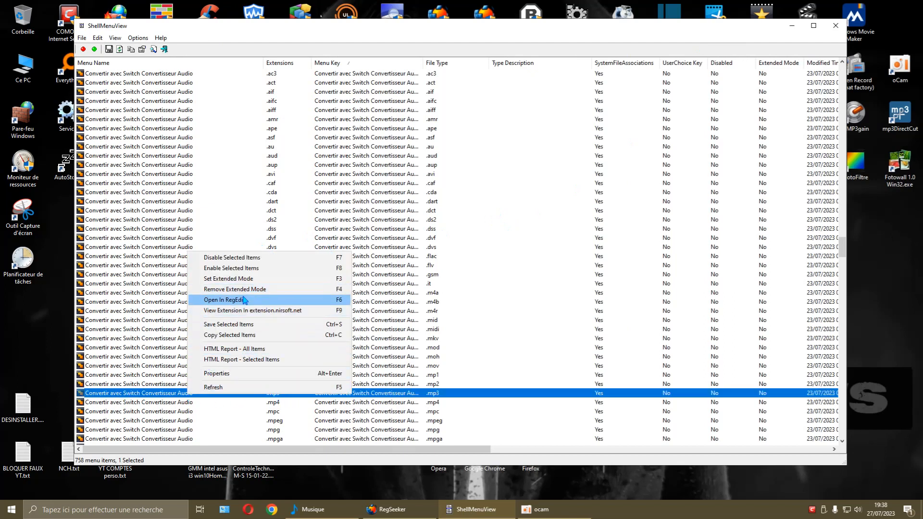
{"action": "left_click", "coordinate": [236, 298]}
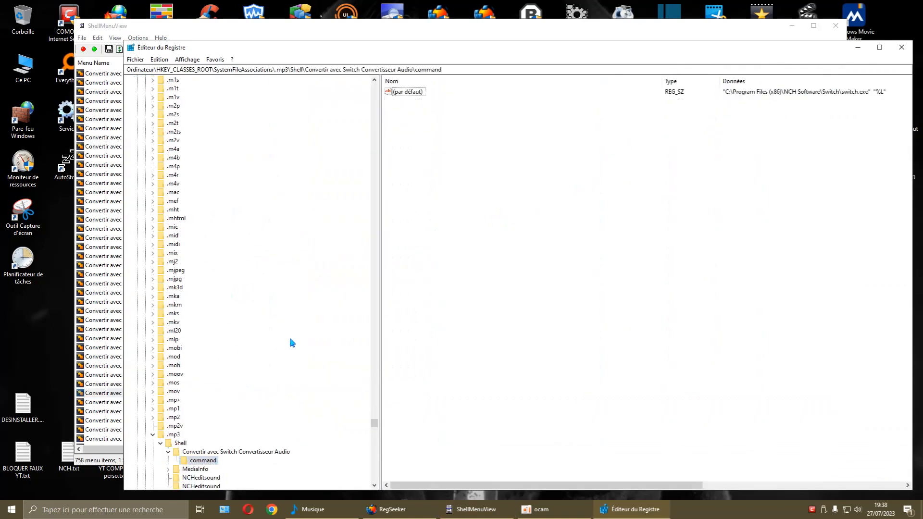
Rename the "Convertir avec Switch Convertisseur Audio" key under .mp3\Shell as "Convertir avec Switch Audio".
{"action": "scroll", "coordinate": [291, 339], "scroll_direction": "down", "scroll_amount": 5}
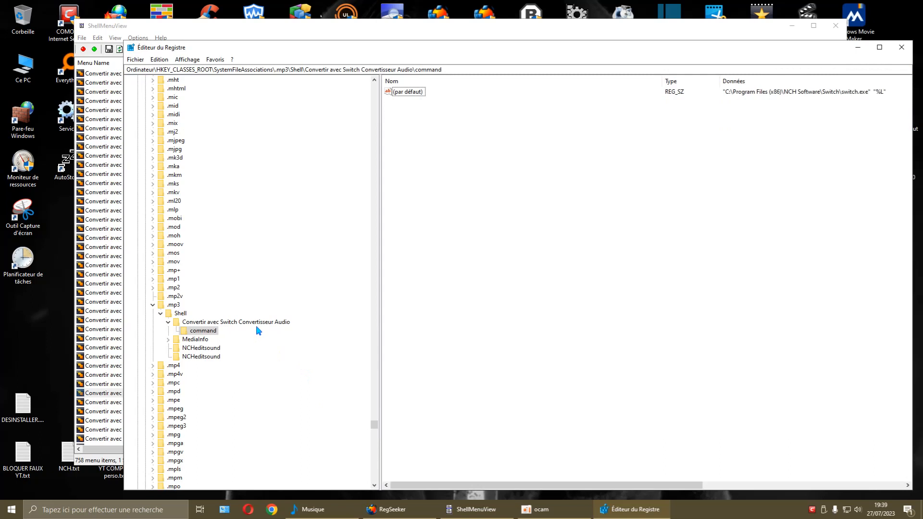
{"action": "left_click", "coordinate": [231, 323]}
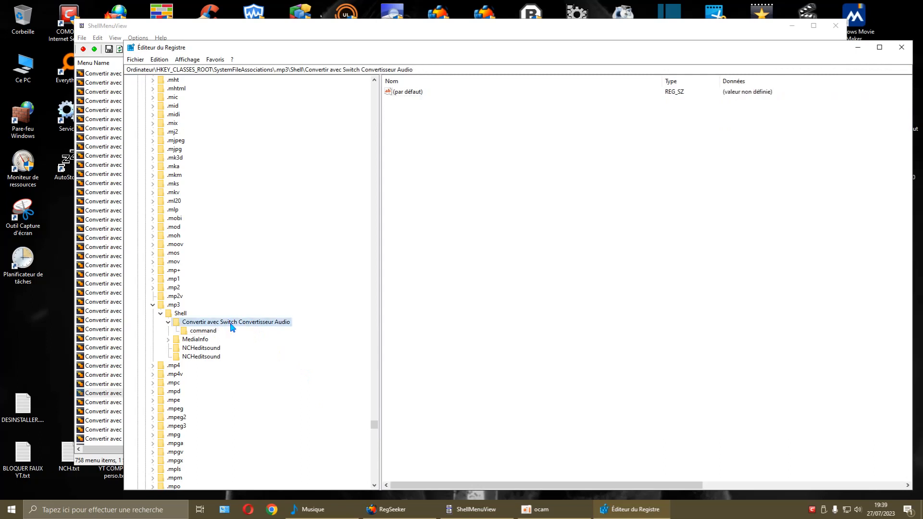
{"action": "right_click", "coordinate": [231, 325]}
{"action": "left_click", "coordinate": [278, 374]}
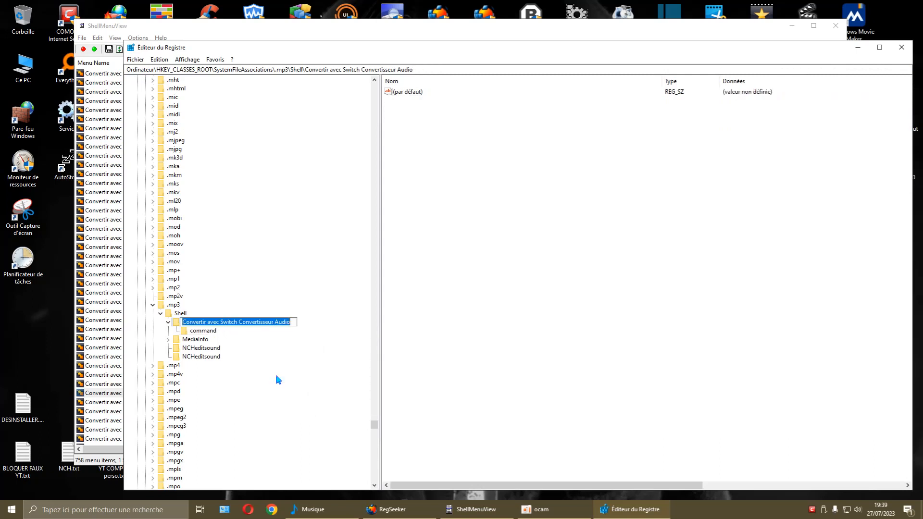
{"action": "left_click", "coordinate": [273, 322]}
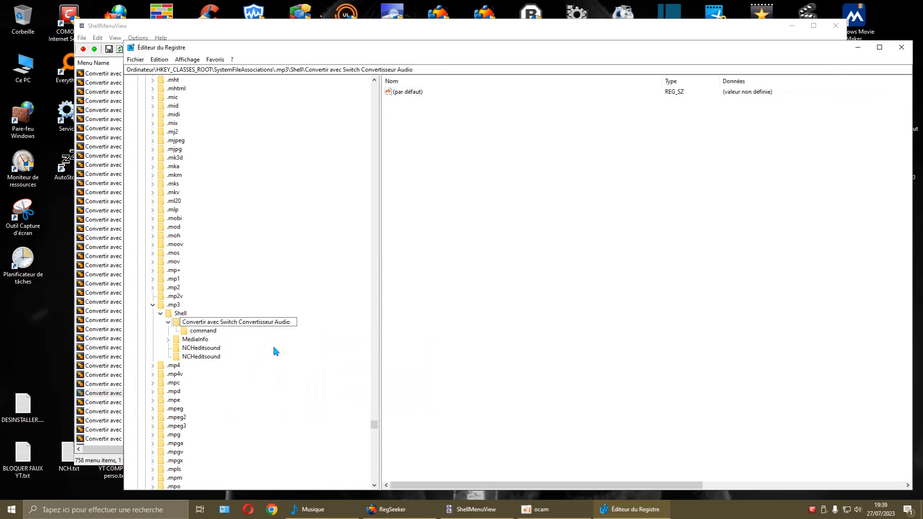
{"action": "key", "text": "BackSpace"}
{"action": "key", "text": "BackSpace"}
{"action": "key", "text": "BackSpace"}
{"action": "key", "text": "BackSpace"}
{"action": "key", "text": "BackSpace"}
{"action": "key", "text": "Return"}
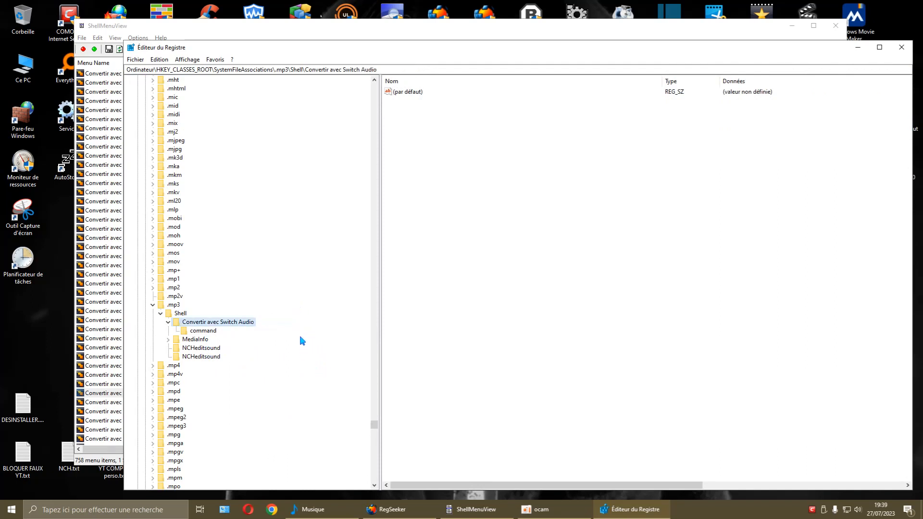
Check the command subkey of the renamed .mp3 key, reselect the parent key and rearrange the Registry Editor window.
{"action": "left_click", "coordinate": [233, 331]}
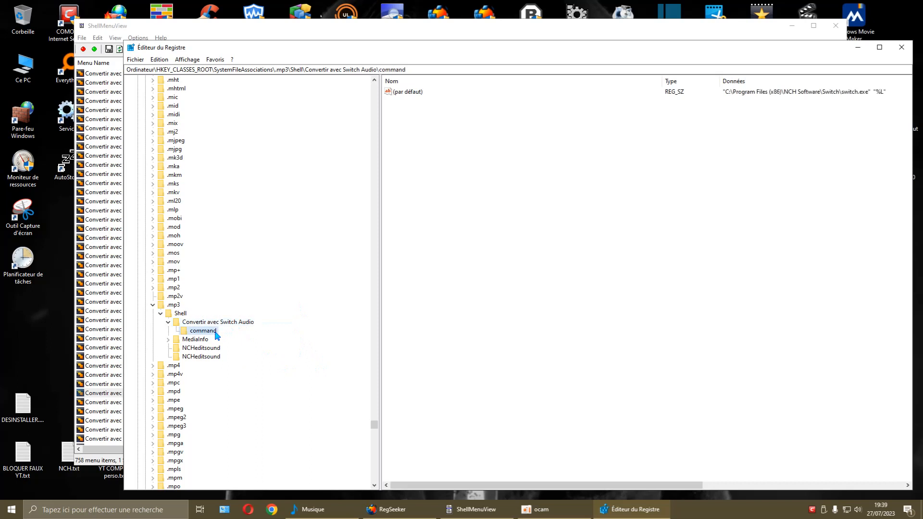
{"action": "left_click", "coordinate": [238, 323]}
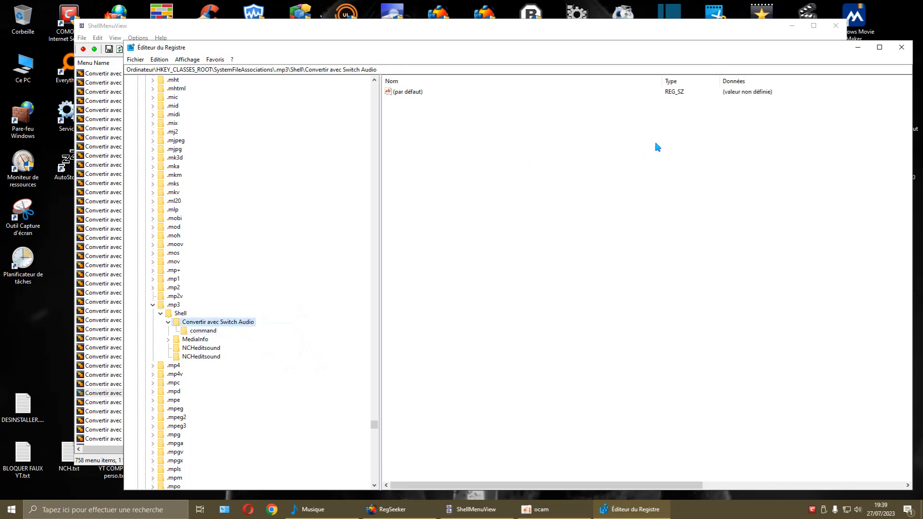
{"action": "left_click_drag", "start_coordinate": [797, 47], "coordinate": [769, 21]}
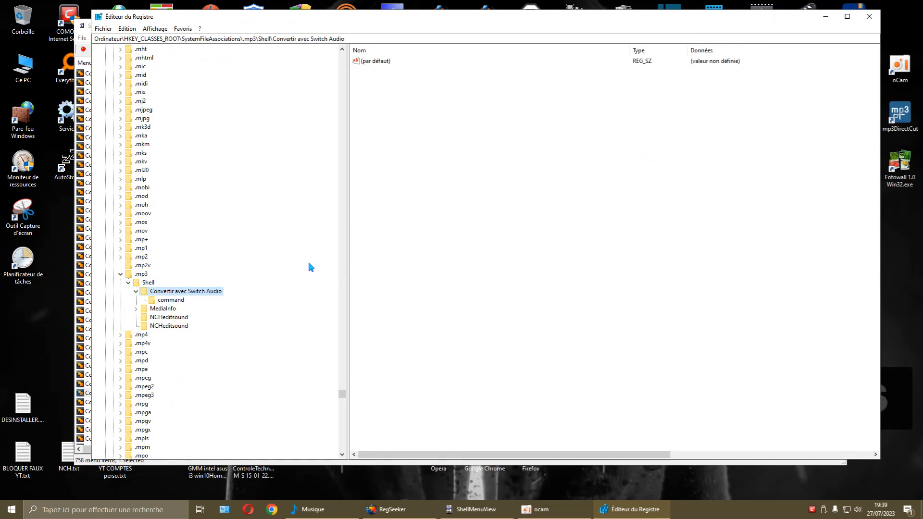
{"action": "left_click_drag", "start_coordinate": [879, 460], "coordinate": [804, 478]}
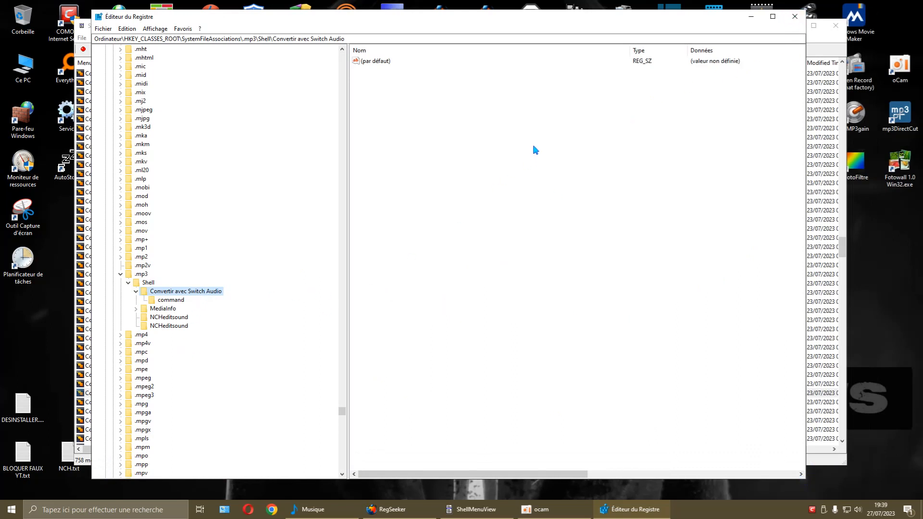
{"action": "left_click_drag", "start_coordinate": [650, 12], "coordinate": [641, 15]}
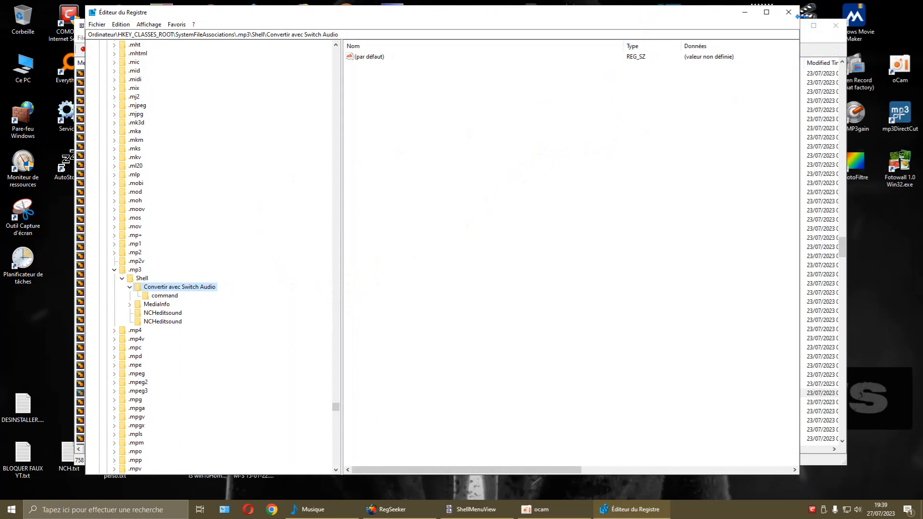
{"action": "left_click_drag", "start_coordinate": [653, 19], "coordinate": [724, 21]}
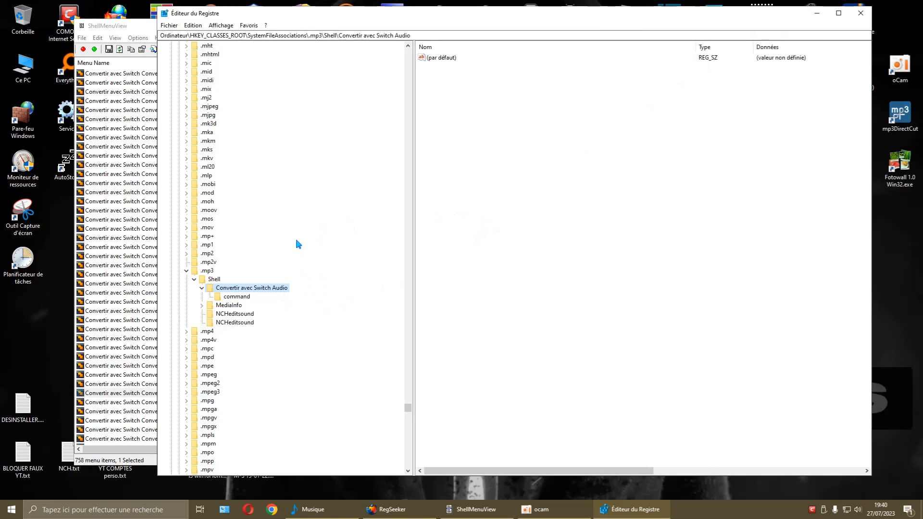
Close the Registry Editor and ShellMenuView, and refresh the desktop.
{"action": "left_click", "coordinate": [861, 13]}
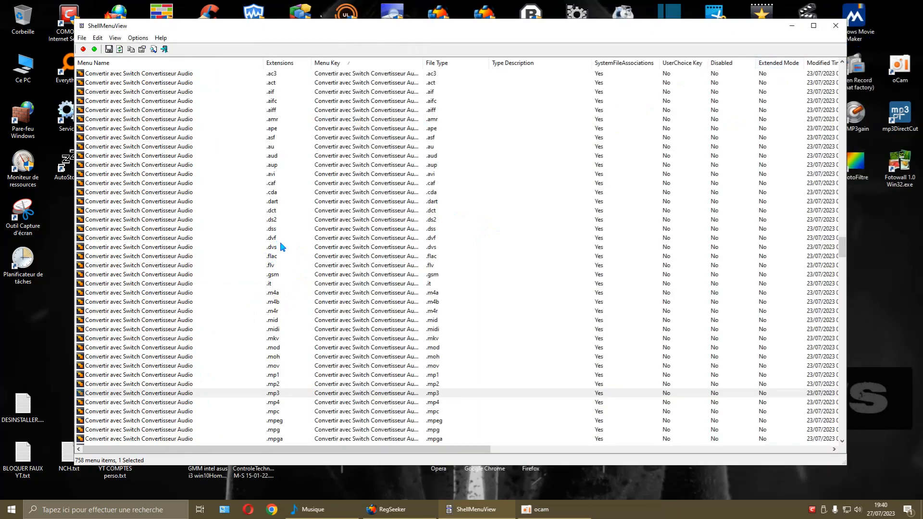
{"action": "left_click", "coordinate": [836, 25]}
{"action": "right_click", "coordinate": [585, 255]}
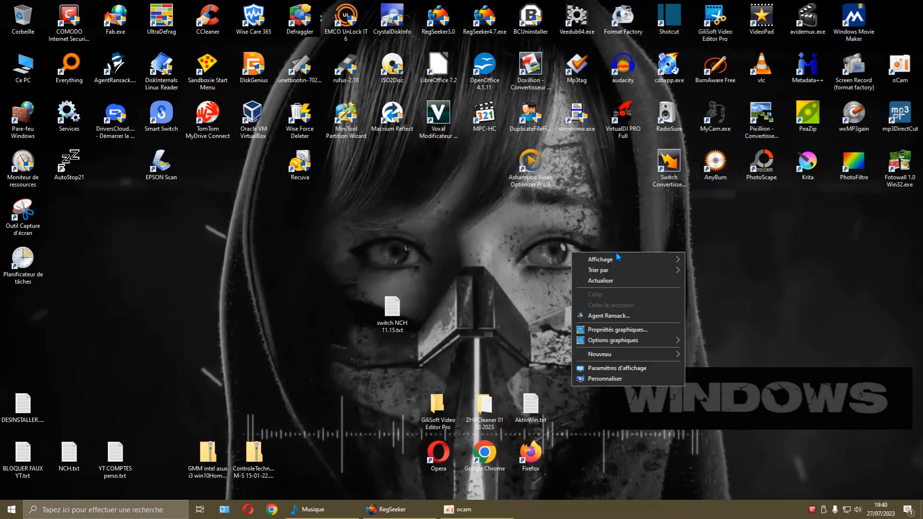
{"action": "left_click", "coordinate": [613, 280]}
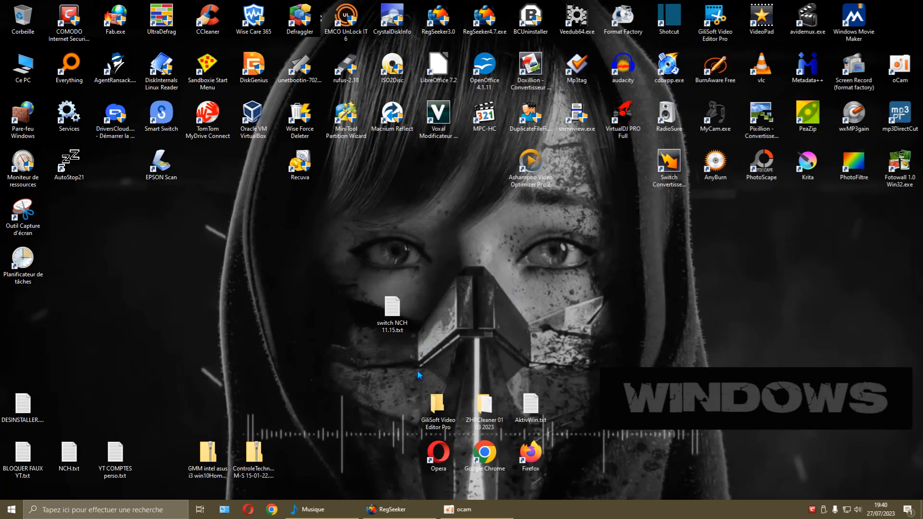
Close and reopen the Musique folder, and inspect the context menu of the "perdu dans l'espace" MP3 file.
{"action": "left_click", "coordinate": [311, 509]}
{"action": "left_click", "coordinate": [495, 139]}
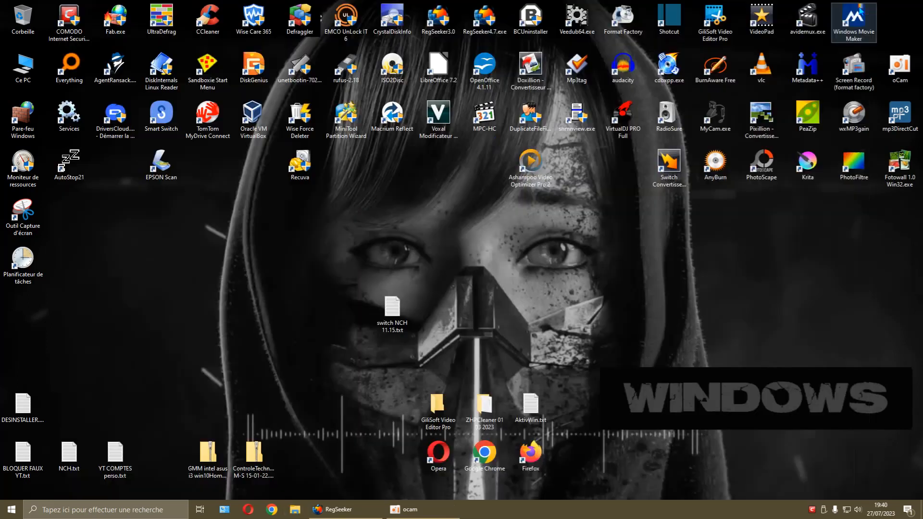
{"action": "left_click", "coordinate": [859, 7]}
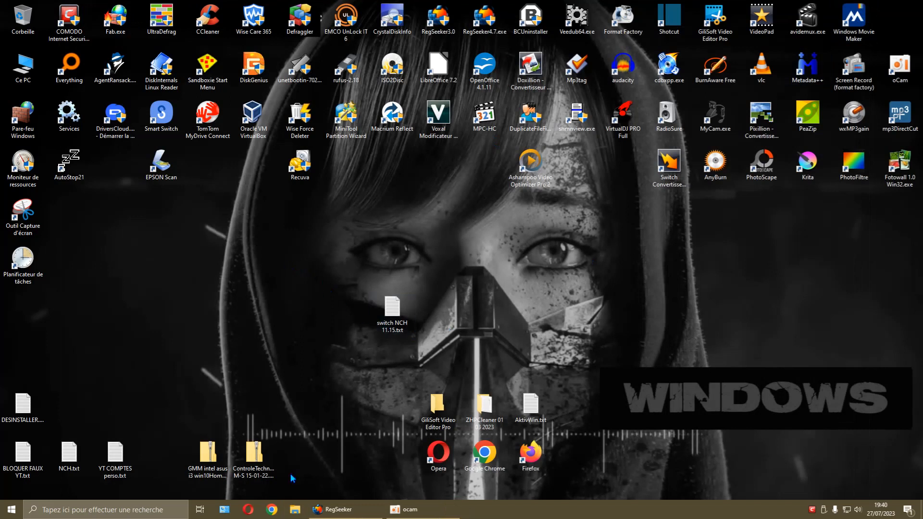
{"action": "left_click", "coordinate": [294, 511]}
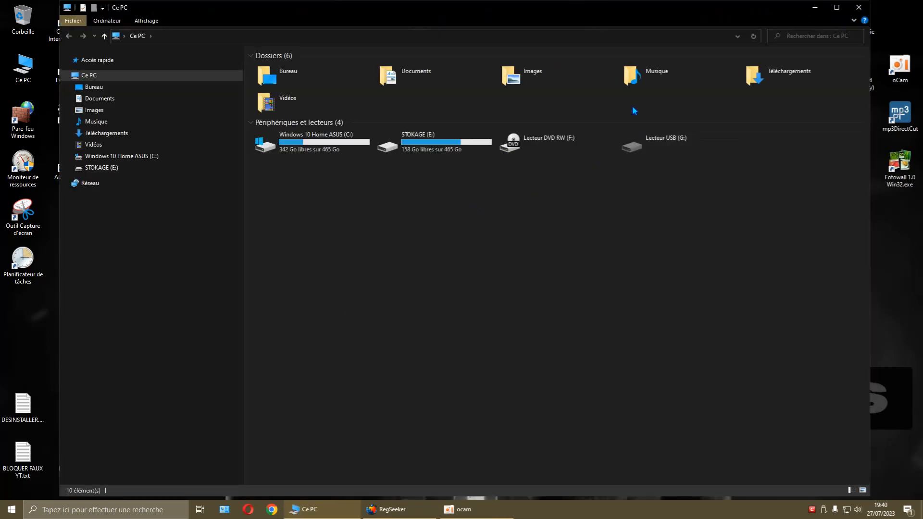
{"action": "double_click", "coordinate": [637, 73]}
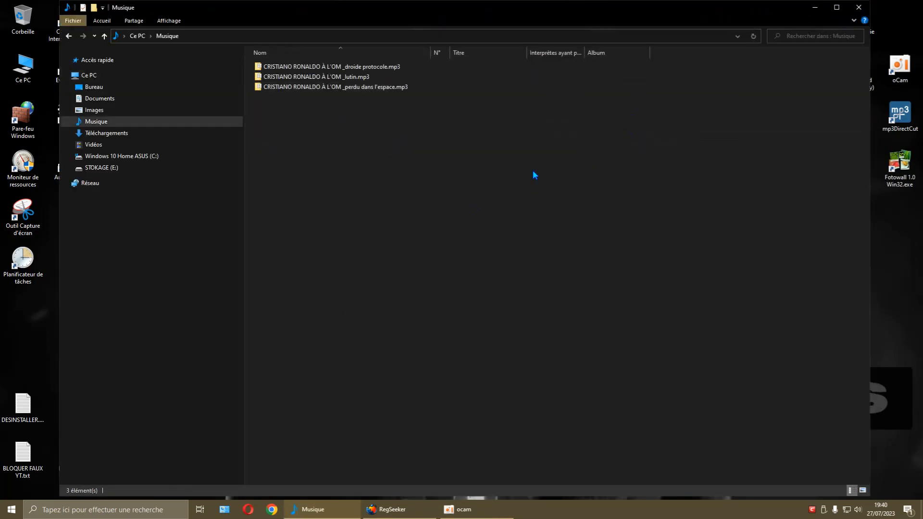
{"action": "right_click", "coordinate": [391, 88]}
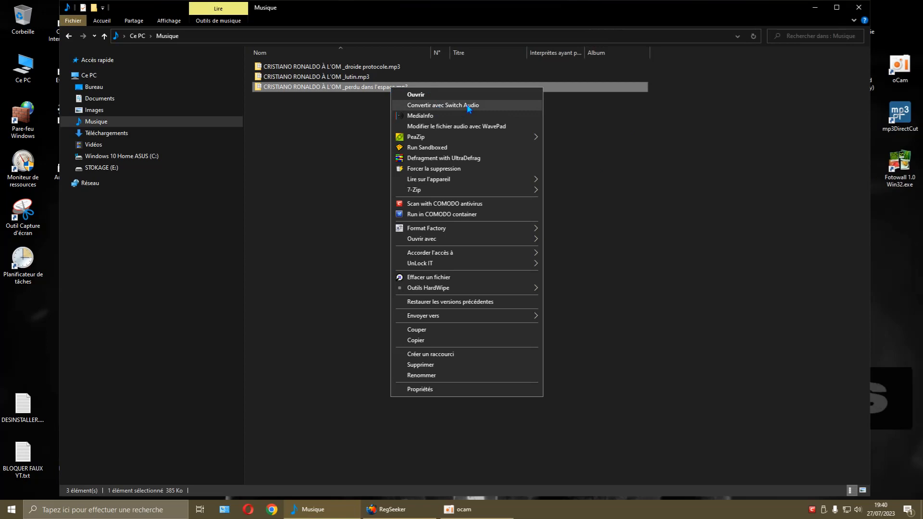
{"action": "left_click", "coordinate": [711, 143]}
{"action": "left_click", "coordinate": [714, 140]}
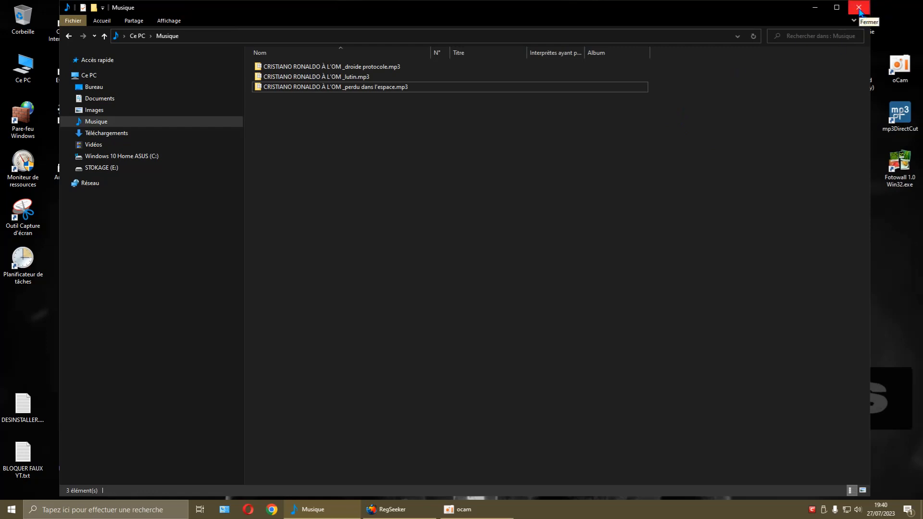
Inspect the context menu of Enregist_2023_07_23_08_30_36_212.mp4 in the Vidéos folder's RECORD OCAM DEBUT subfolder, and close the window.
{"action": "left_click", "coordinate": [96, 145]}
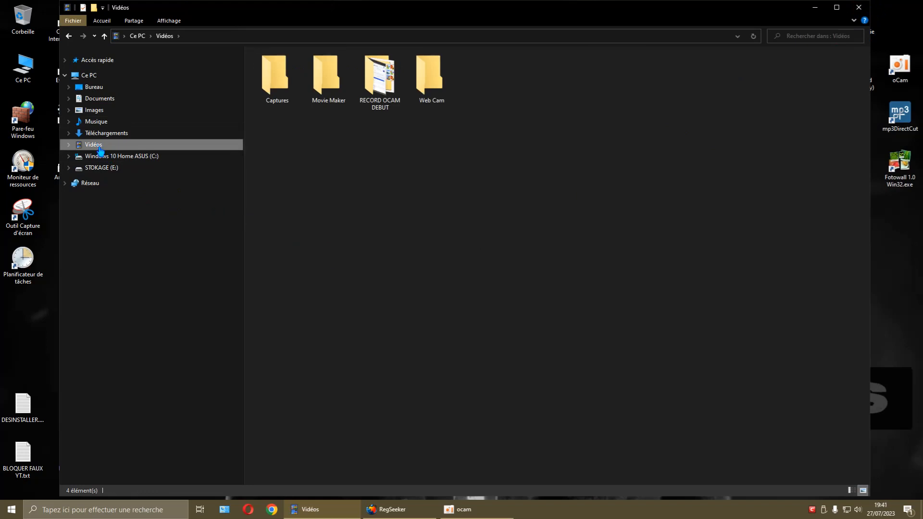
{"action": "double_click", "coordinate": [384, 94]}
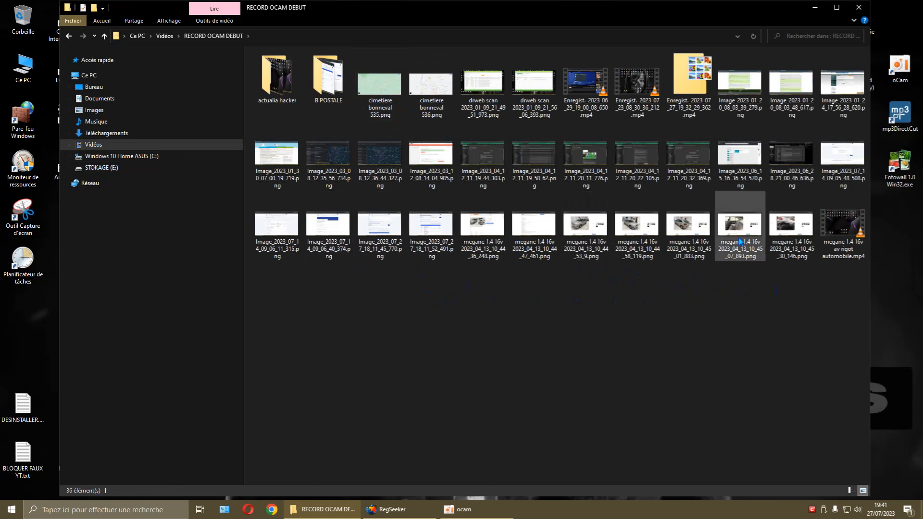
{"action": "right_click", "coordinate": [635, 86]}
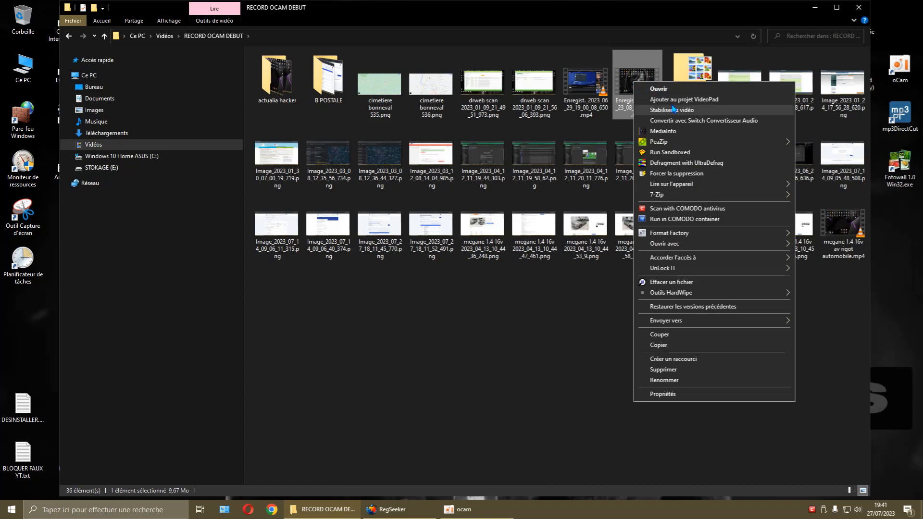
{"action": "left_click", "coordinate": [632, 75]}
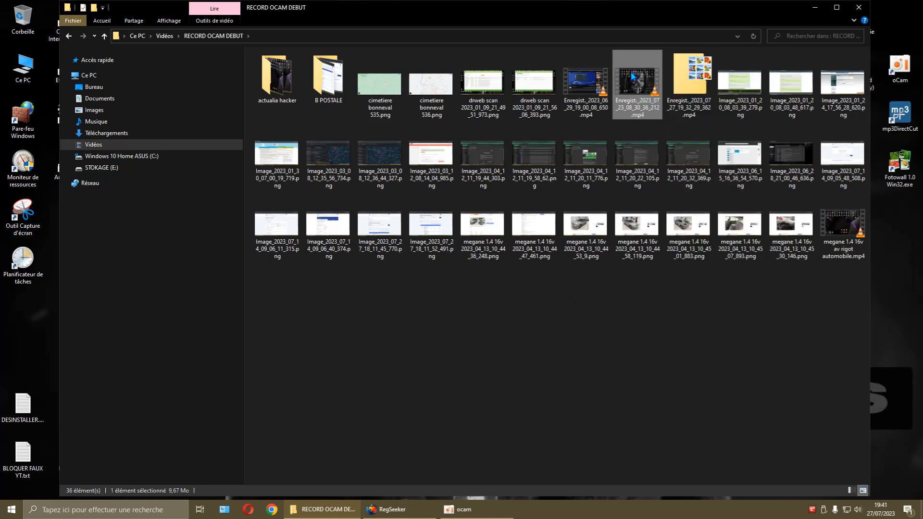
{"action": "right_click", "coordinate": [637, 85]}
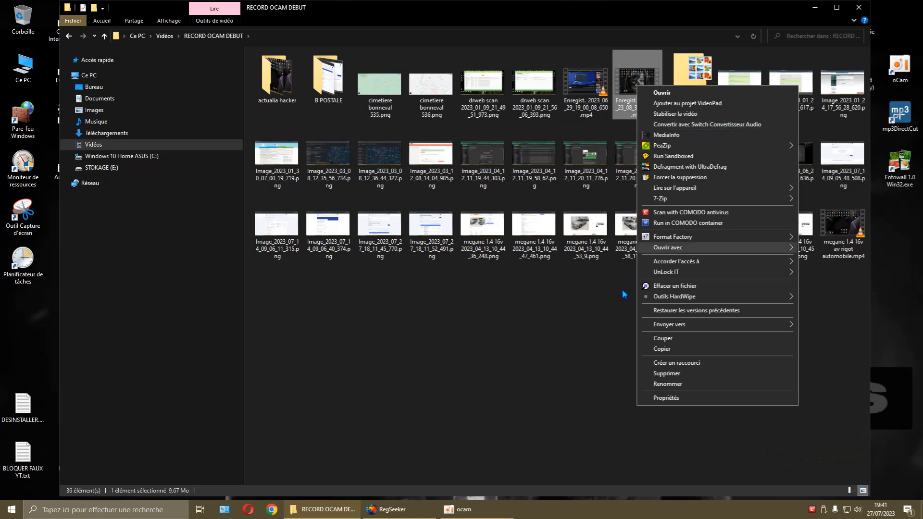
{"action": "left_click", "coordinate": [557, 409]}
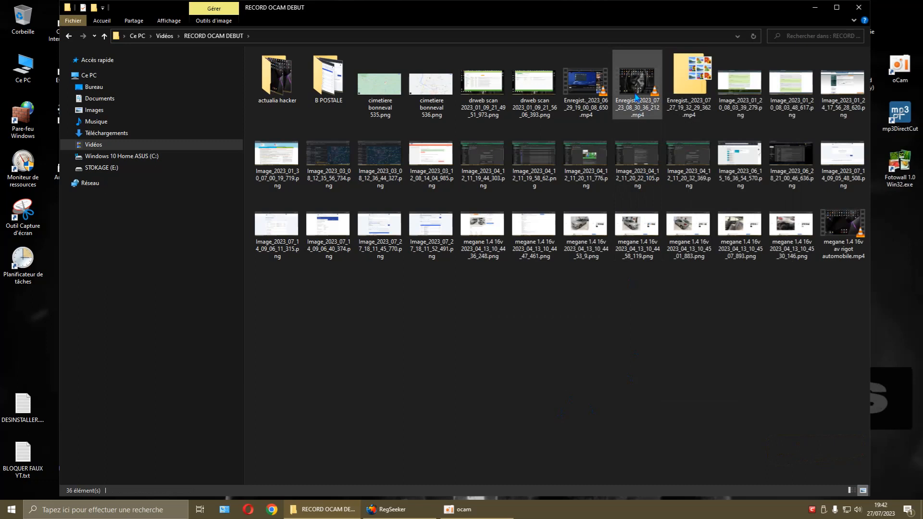
{"action": "left_click", "coordinate": [858, 7]}
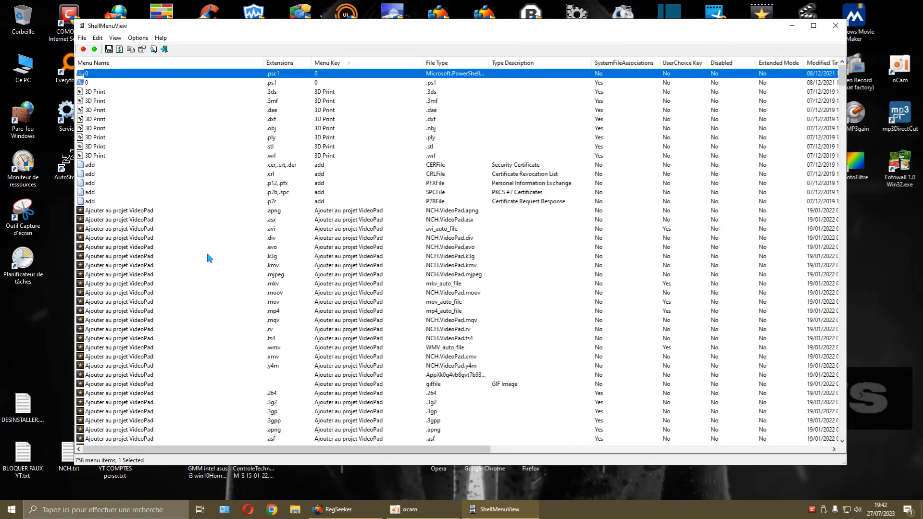
Look through the menu items for the SystemFileAssociations .mp4 entry "Convertir avec Switch Convertisseur Audio".
{"action": "left_click", "coordinate": [279, 212]}
{"action": "left_click", "coordinate": [275, 222]}
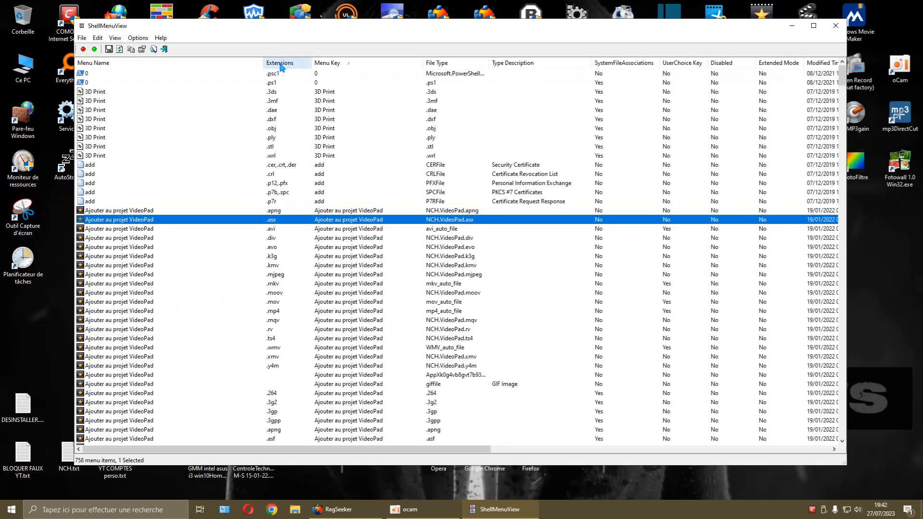
{"action": "scroll", "coordinate": [275, 260], "scroll_direction": "down", "scroll_amount": 2}
{"action": "scroll", "coordinate": [275, 260], "scroll_direction": "down", "scroll_amount": 3}
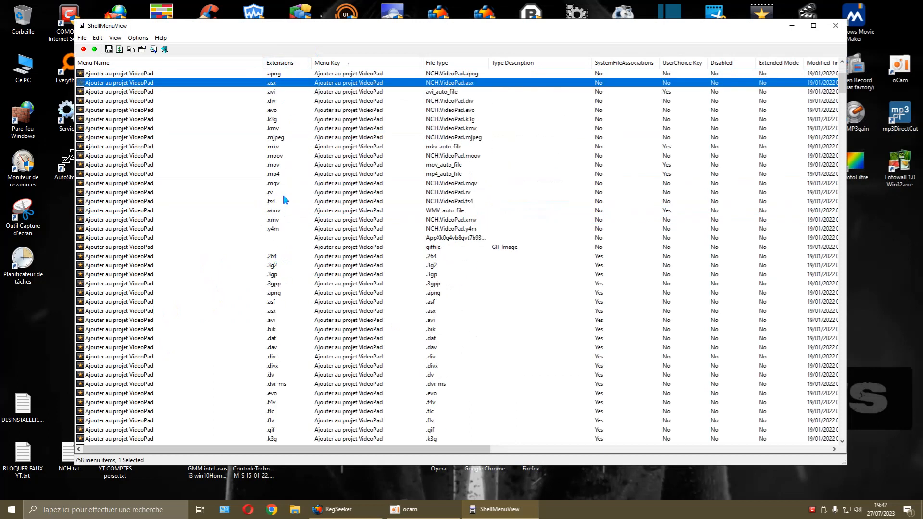
{"action": "left_click", "coordinate": [276, 176]}
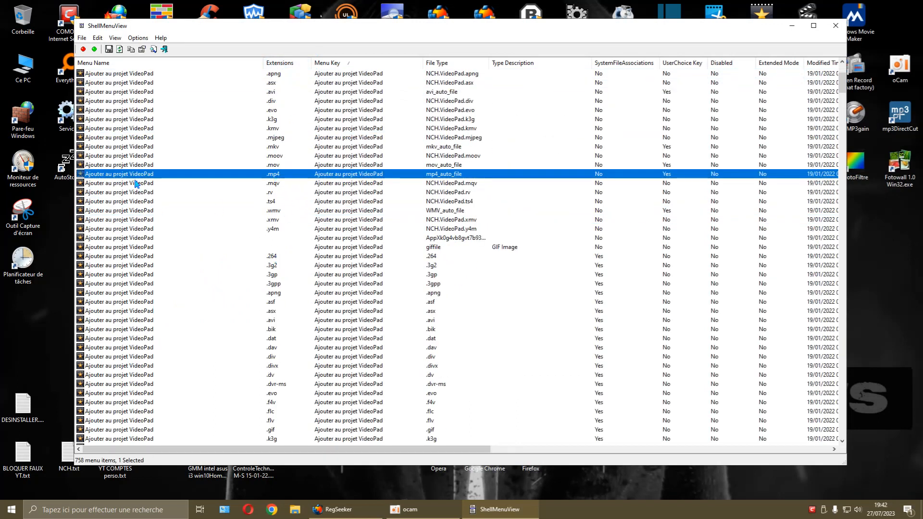
{"action": "scroll", "coordinate": [213, 214], "scroll_direction": "down", "scroll_amount": 5}
{"action": "scroll", "coordinate": [212, 216], "scroll_direction": "down", "scroll_amount": 20}
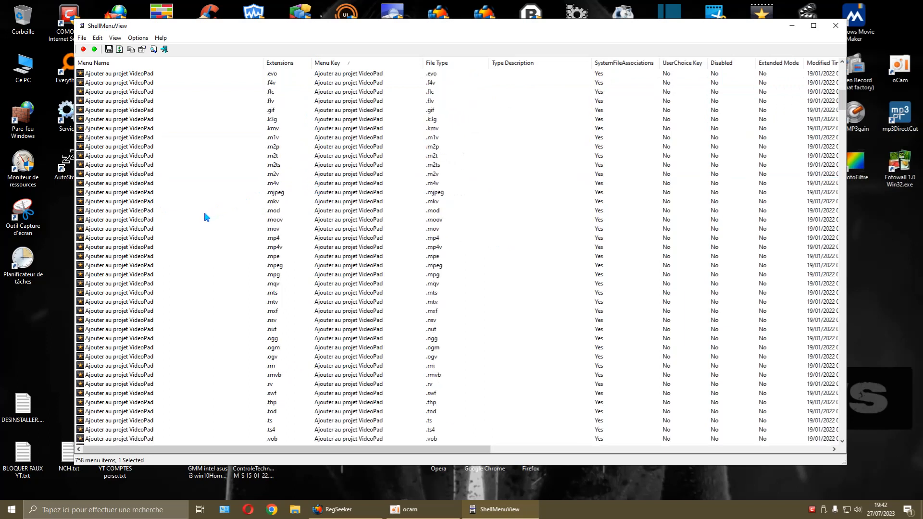
{"action": "scroll", "coordinate": [201, 224], "scroll_direction": "down", "scroll_amount": 20}
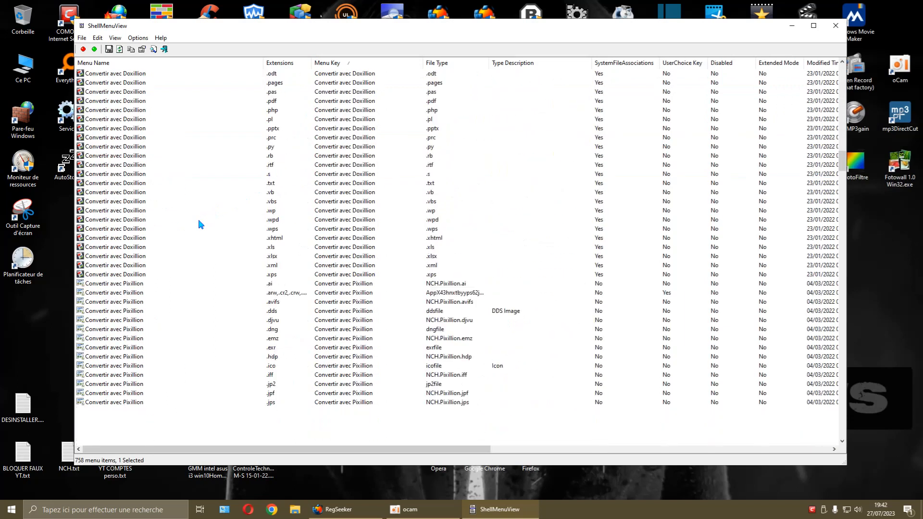
{"action": "scroll", "coordinate": [201, 224], "scroll_direction": "down", "scroll_amount": 7}
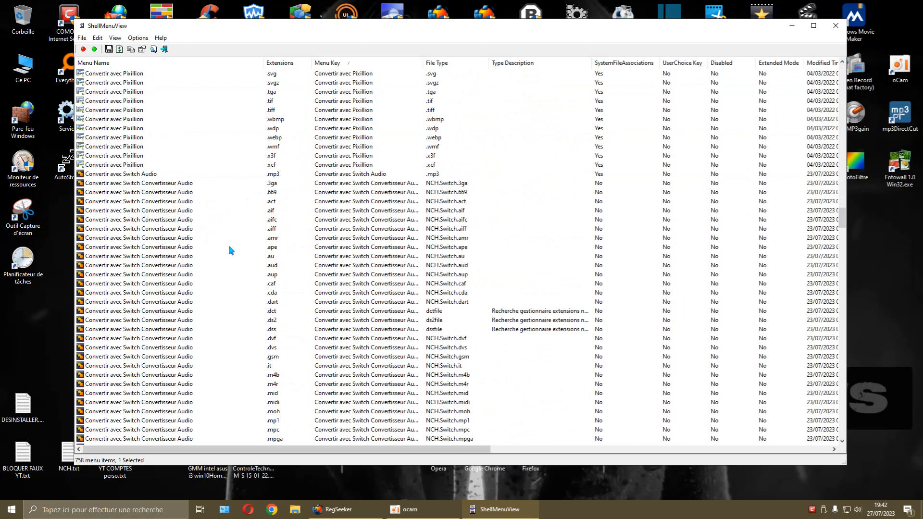
{"action": "scroll", "coordinate": [275, 243], "scroll_direction": "down", "scroll_amount": 2}
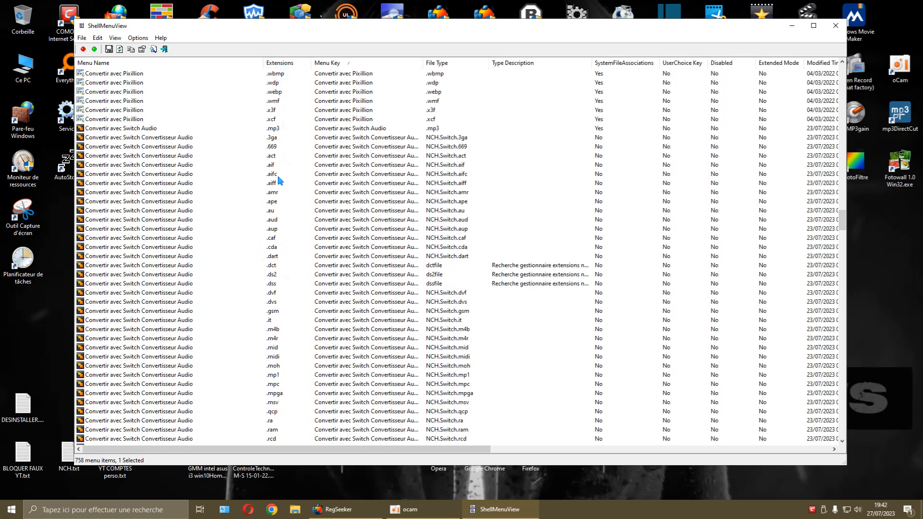
{"action": "scroll", "coordinate": [274, 257], "scroll_direction": "down", "scroll_amount": 2}
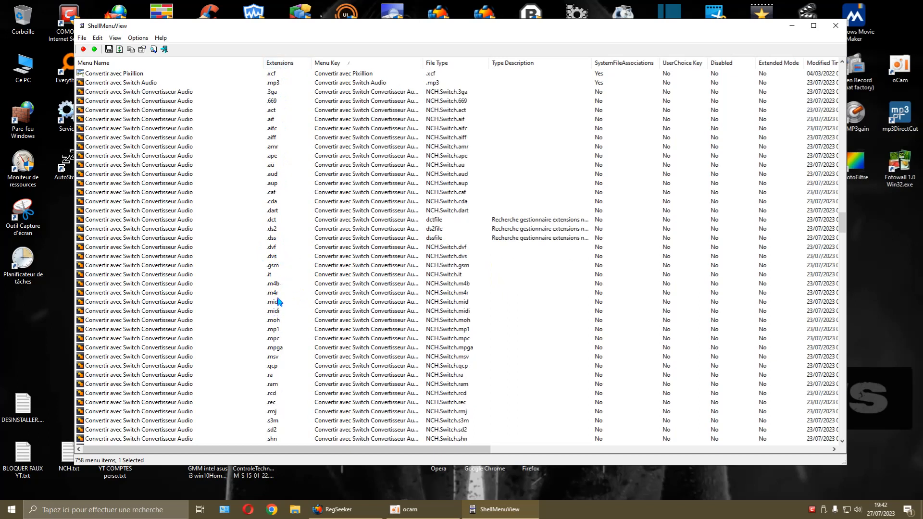
{"action": "scroll", "coordinate": [281, 257], "scroll_direction": "down", "scroll_amount": 2}
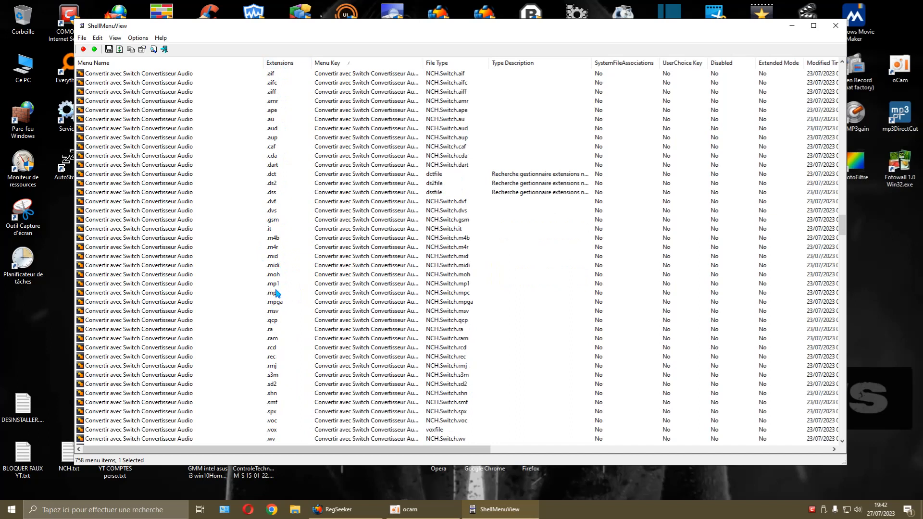
{"action": "scroll", "coordinate": [279, 291], "scroll_direction": "down", "scroll_amount": 10}
{"action": "scroll", "coordinate": [284, 288], "scroll_direction": "down", "scroll_amount": 7}
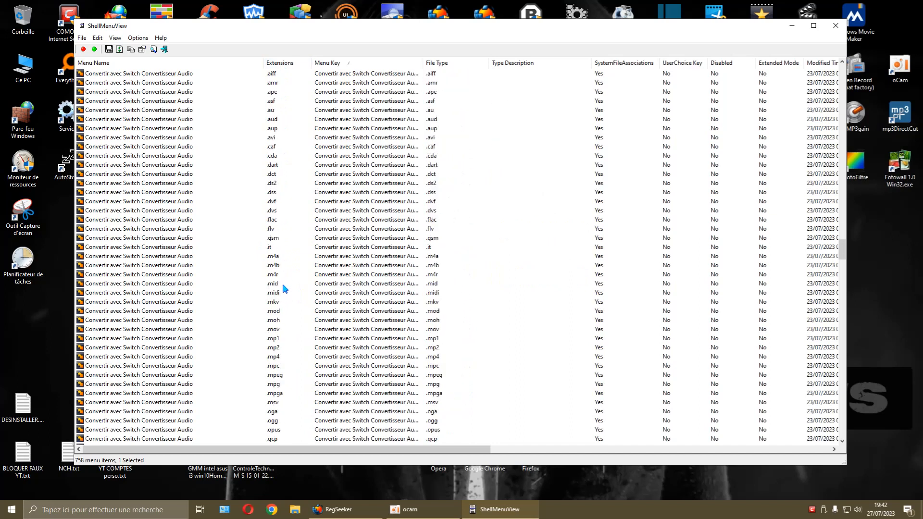
{"action": "left_click", "coordinate": [275, 358]}
{"action": "right_click", "coordinate": [143, 361]}
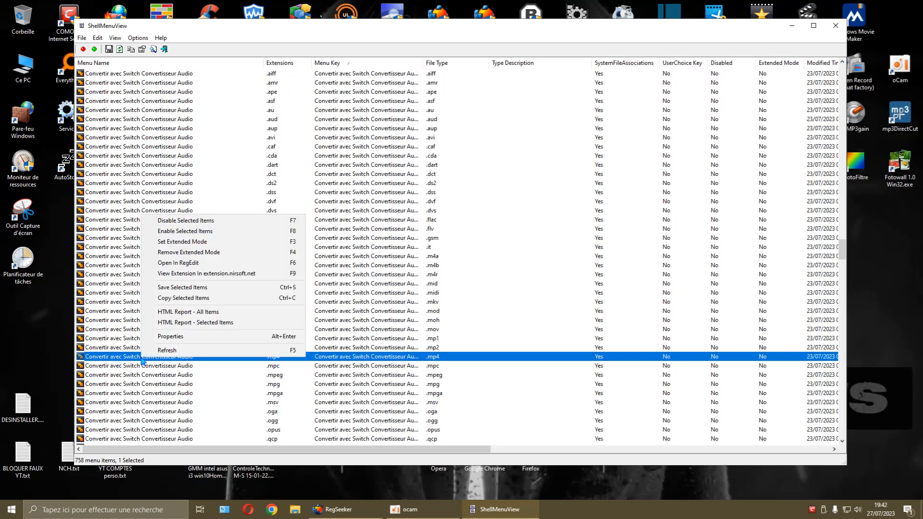
{"action": "left_click", "coordinate": [163, 263]}
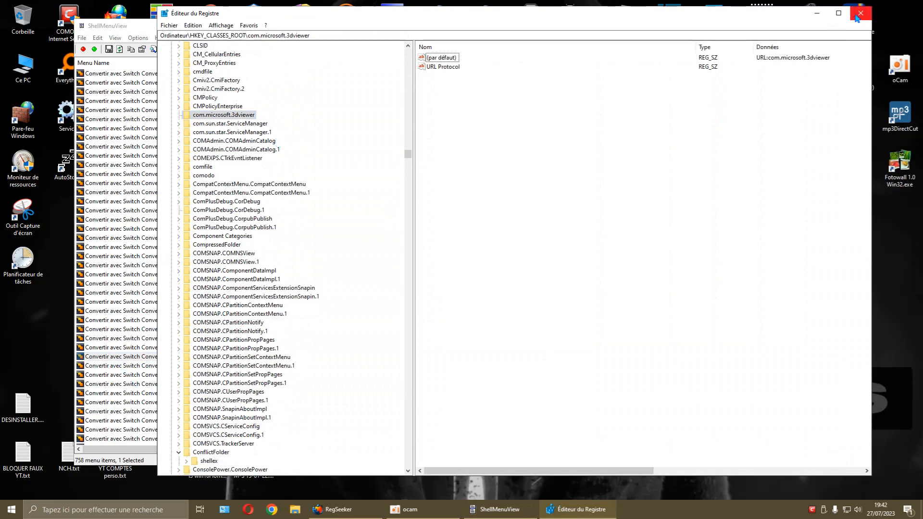
{"action": "left_click", "coordinate": [859, 13]}
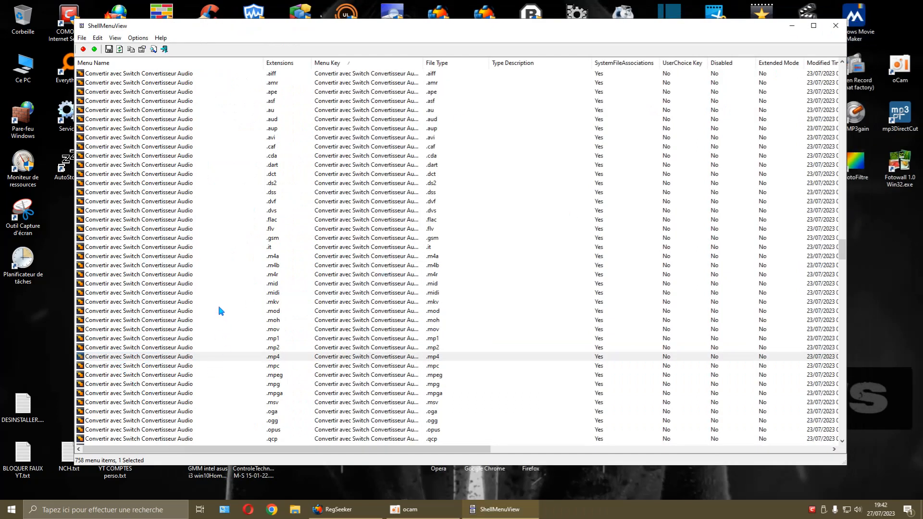
{"action": "left_click", "coordinate": [260, 358]}
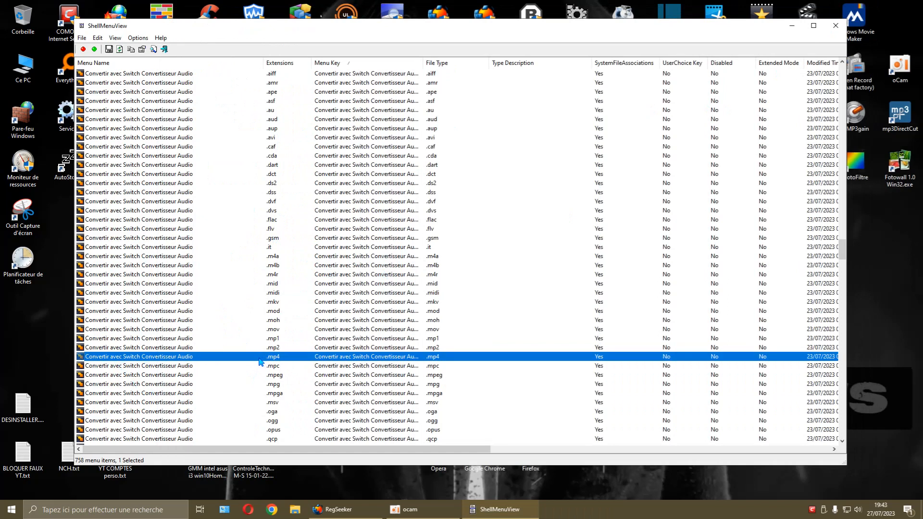
{"action": "right_click", "coordinate": [259, 360]}
{"action": "left_click", "coordinate": [294, 266]}
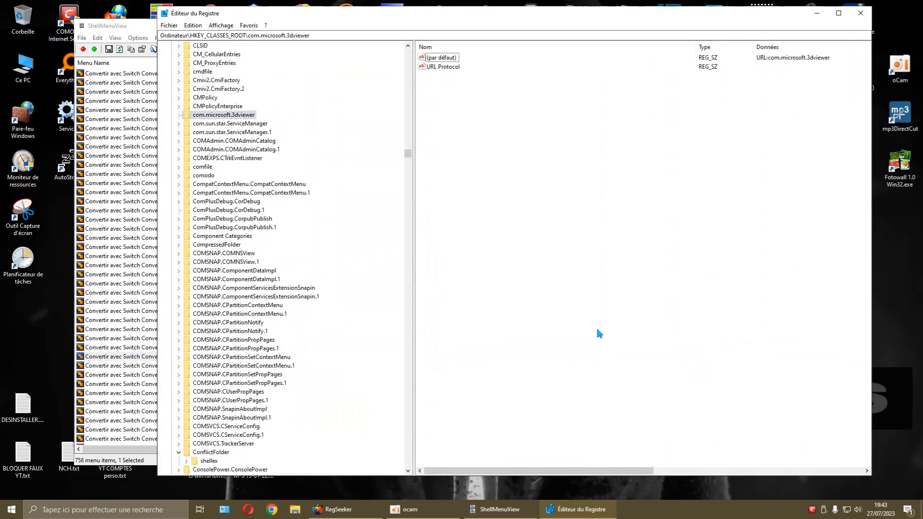
{"action": "scroll", "coordinate": [327, 366], "scroll_direction": "down", "scroll_amount": 2}
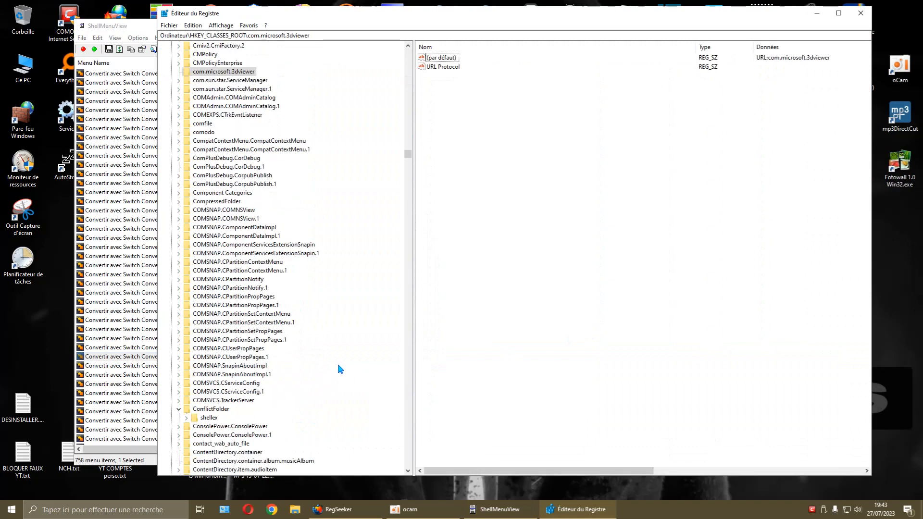
{"action": "scroll", "coordinate": [265, 350], "scroll_direction": "up", "scroll_amount": 8}
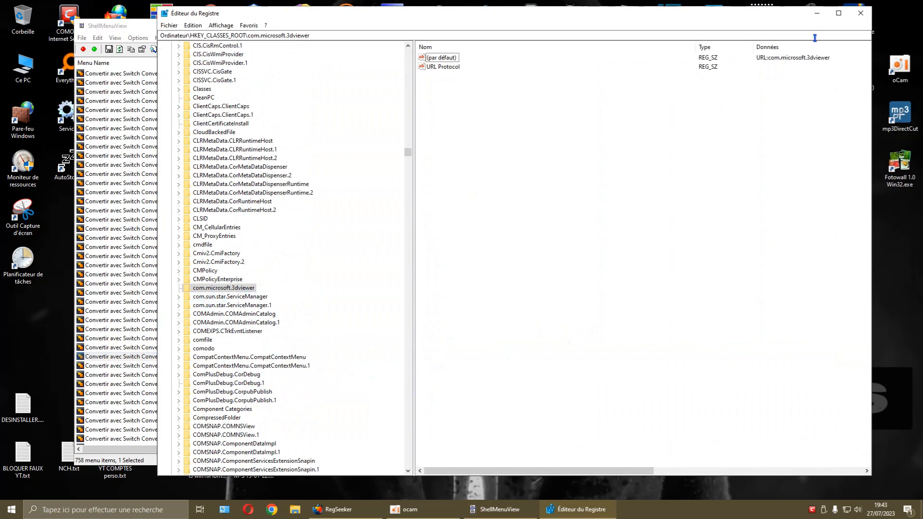
{"action": "left_click", "coordinate": [861, 13]}
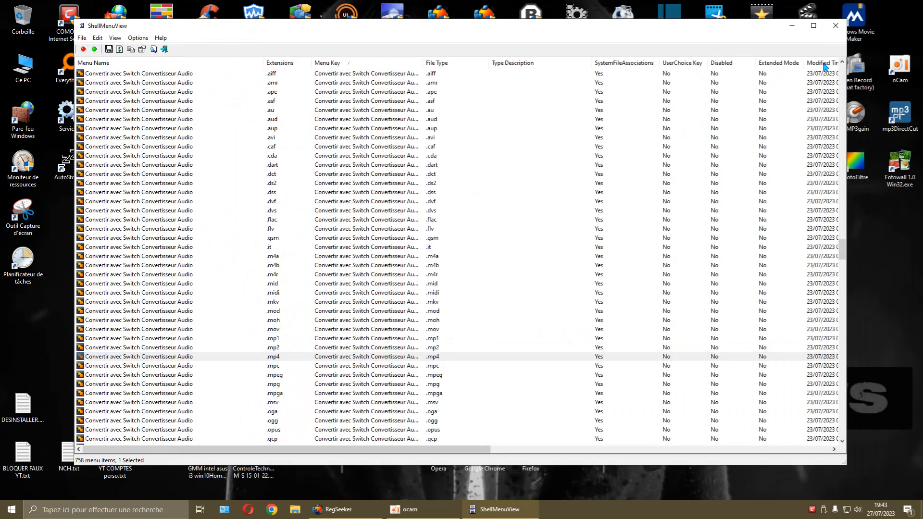
Open the .mp4 "Convertir avec Switch Convertisseur Audio" entry in RegEdit and expand the neighbouring .mp3 key's Shell subkeys for comparison.
{"action": "right_click", "coordinate": [265, 358]}
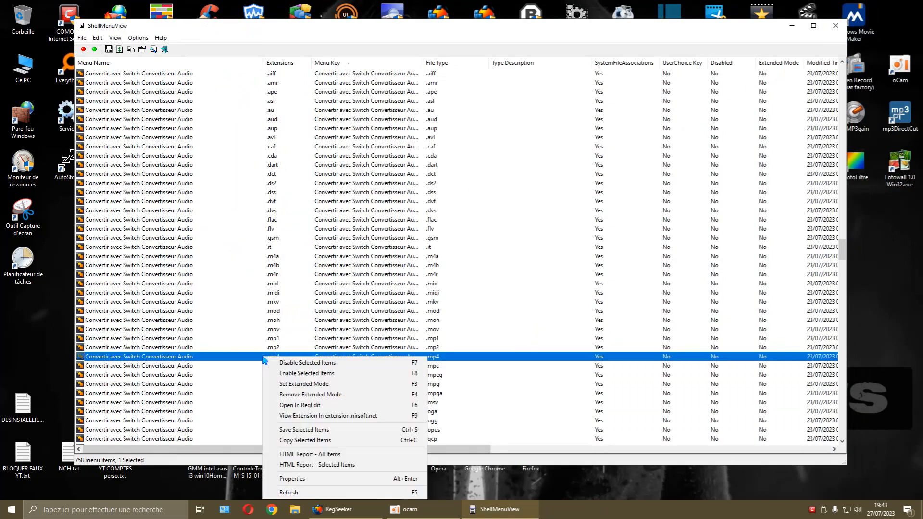
{"action": "left_click", "coordinate": [298, 405]}
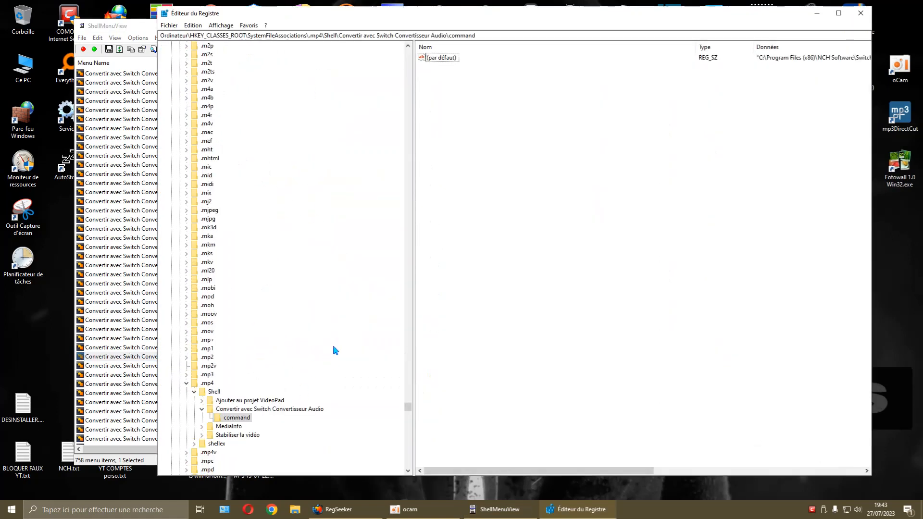
{"action": "scroll", "coordinate": [332, 351], "scroll_direction": "down", "scroll_amount": 3}
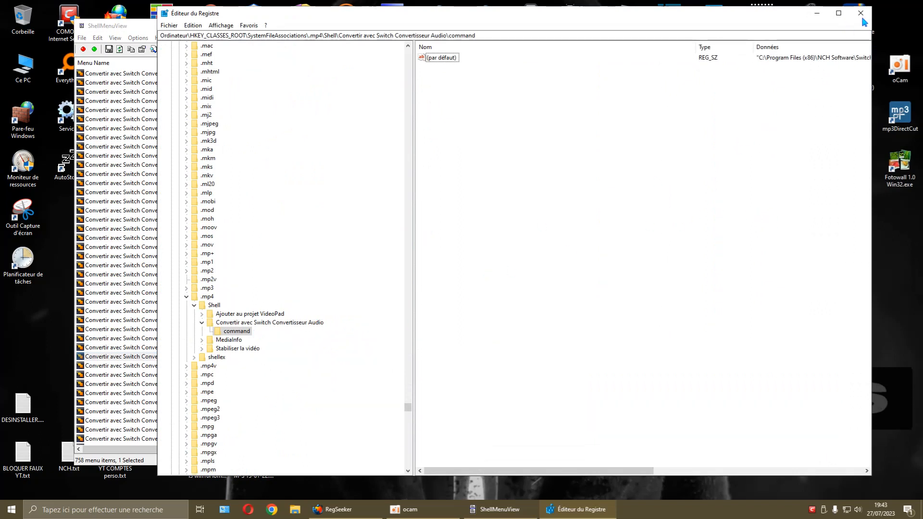
{"action": "left_click", "coordinate": [269, 325]}
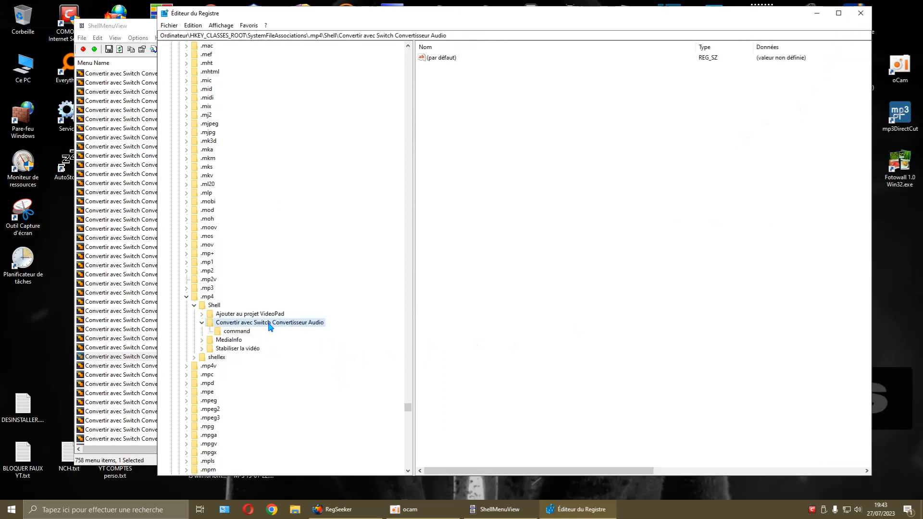
{"action": "left_click", "coordinate": [209, 297]}
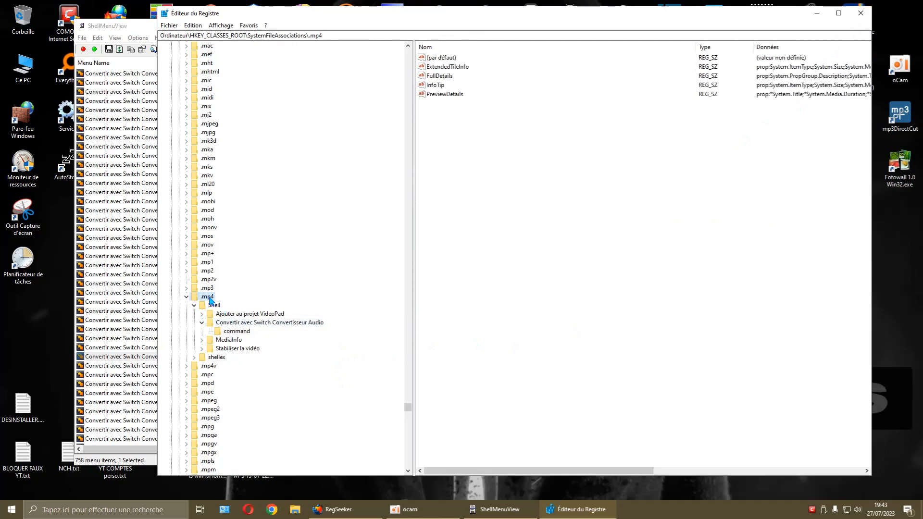
{"action": "left_click", "coordinate": [187, 288]}
{"action": "left_click", "coordinate": [194, 297]}
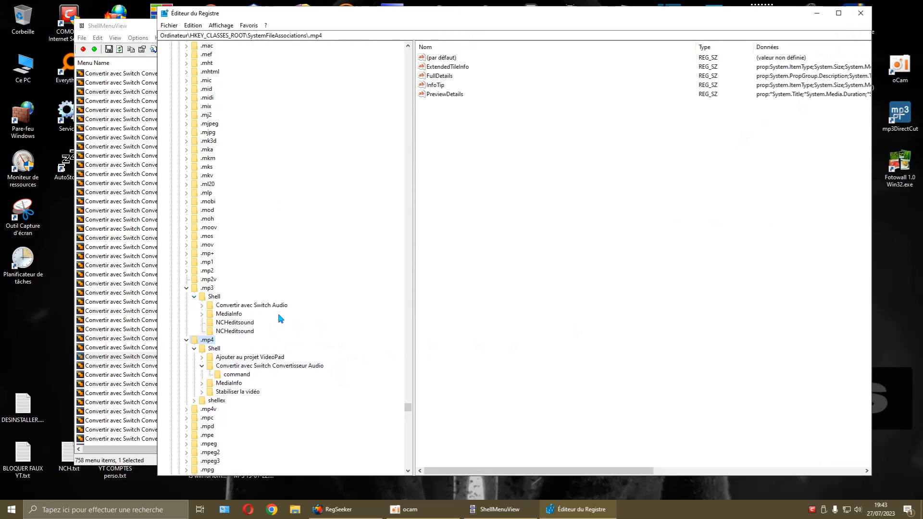
Rename the .mp4 Shell subkey "Convertir avec Switch Convertisseur Audio" to "Convertir avec Switch Audio".
{"action": "left_click", "coordinate": [270, 367]}
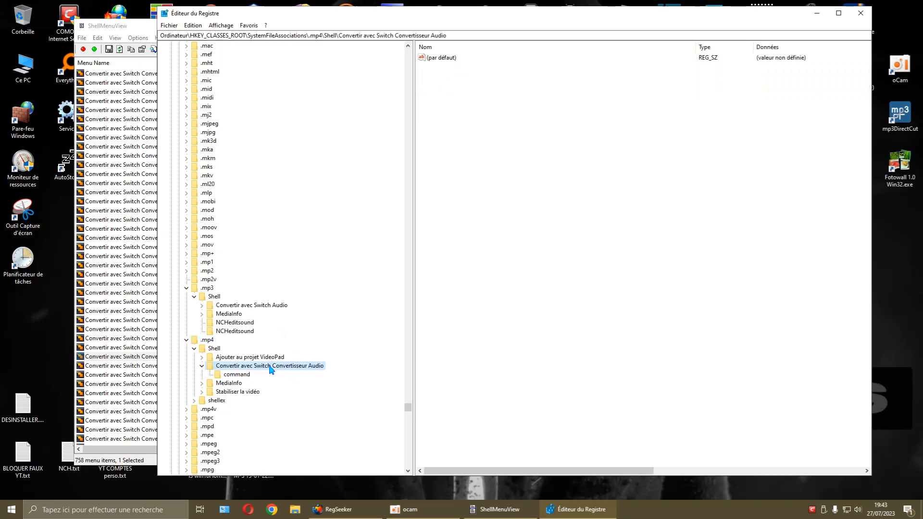
{"action": "right_click", "coordinate": [270, 366]}
{"action": "left_click", "coordinate": [300, 418]}
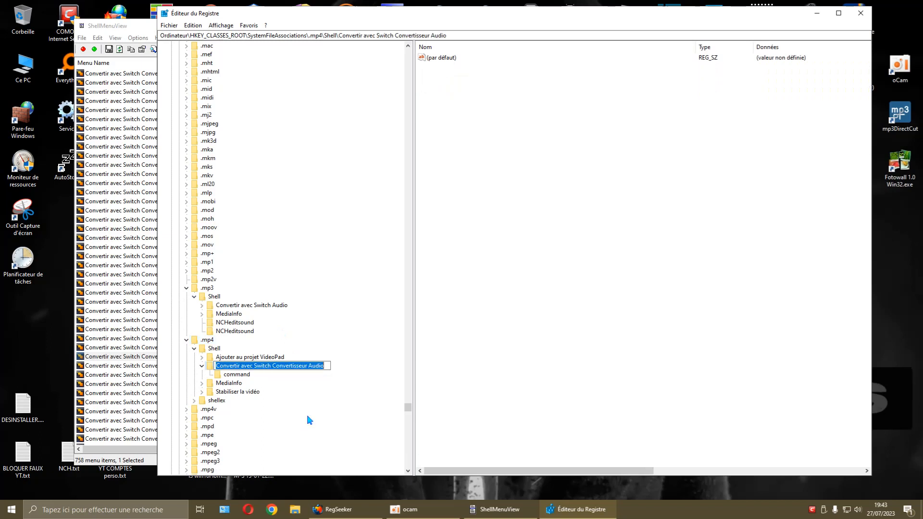
{"action": "left_click", "coordinate": [309, 368]}
{"action": "key", "text": "BackSpace"}
{"action": "key", "text": "BackSpace"}
{"action": "key", "text": "BackSpace"}
{"action": "key", "text": "BackSpace"}
{"action": "key", "text": "BackSpace"}
{"action": "key", "text": "BackSpace"}
{"action": "key", "text": "BackSpace"}
{"action": "key", "text": "BackSpace"}
{"action": "key", "text": "BackSpace"}
{"action": "key", "text": "BackSpace"}
{"action": "key", "text": "BackSpace"}
{"action": "key", "text": "BackSpace"}
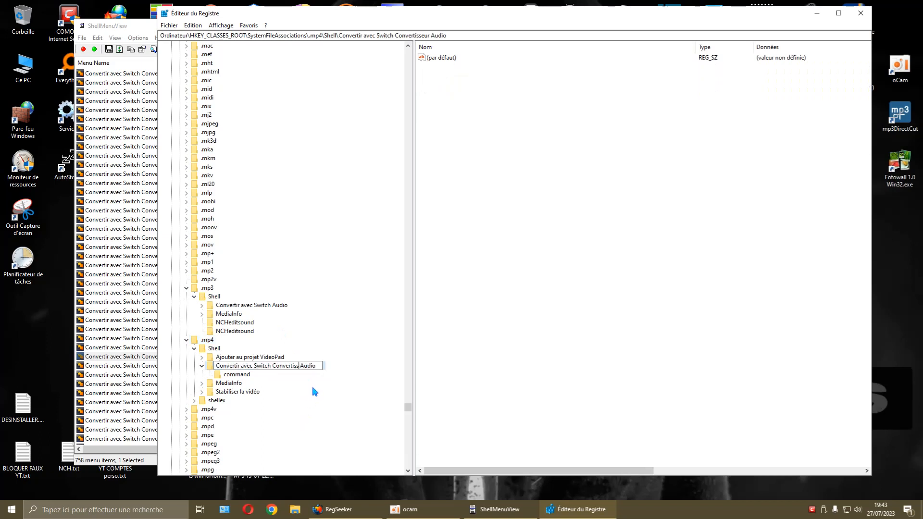
{"action": "key", "text": "BackSpace"}
{"action": "key", "text": "BackSpace"}
{"action": "key", "text": "Return"}
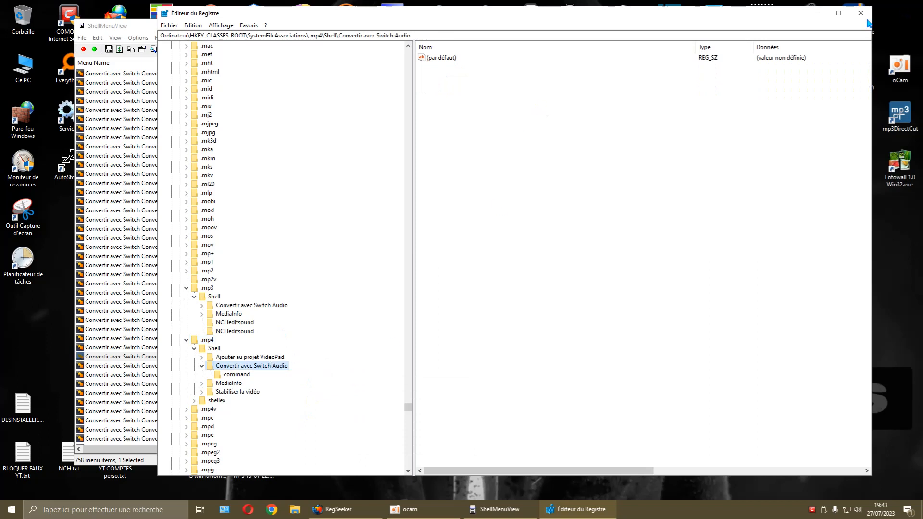
Close the Registry Editor and ShellMenuView, and refresh the desktop.
{"action": "left_click", "coordinate": [861, 13]}
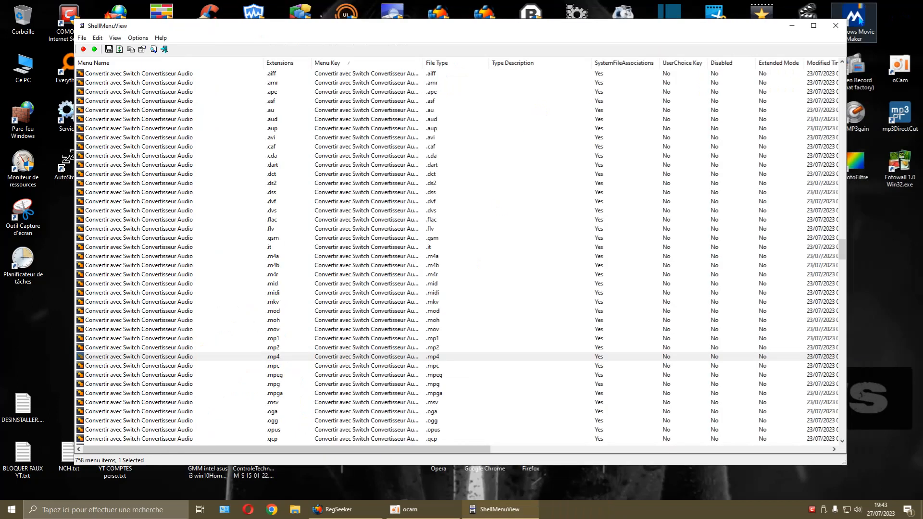
{"action": "left_click", "coordinate": [836, 26]}
{"action": "right_click", "coordinate": [336, 233]}
{"action": "left_click", "coordinate": [384, 262]}
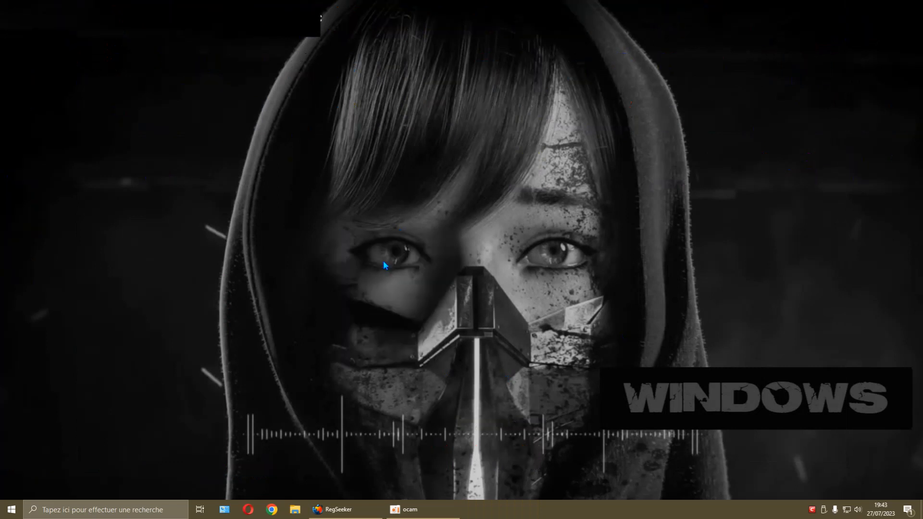
Open the Vidéos folder's RECORD OCAM DEBUT subfolder in Explorer and inspect the context menu of Enregist_2023_07_23_08_30_36_212.mp4.
{"action": "left_click", "coordinate": [295, 508]}
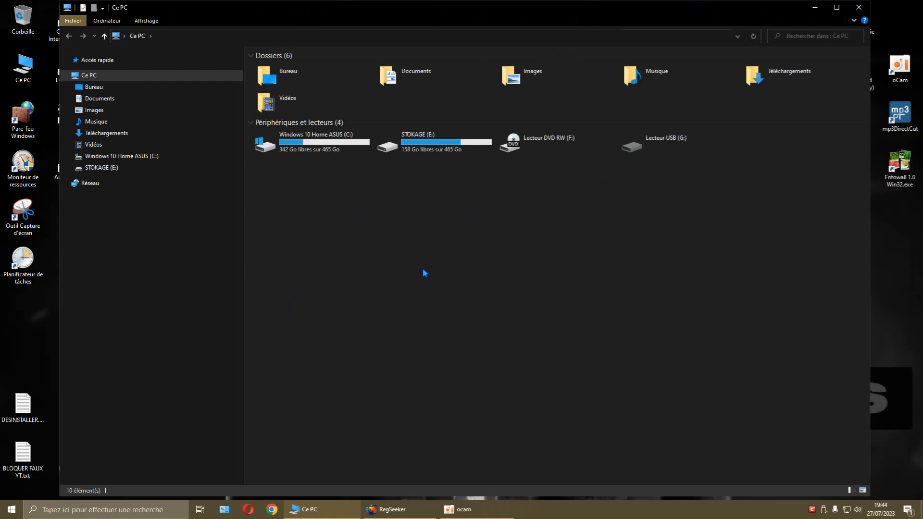
{"action": "double_click", "coordinate": [270, 107]}
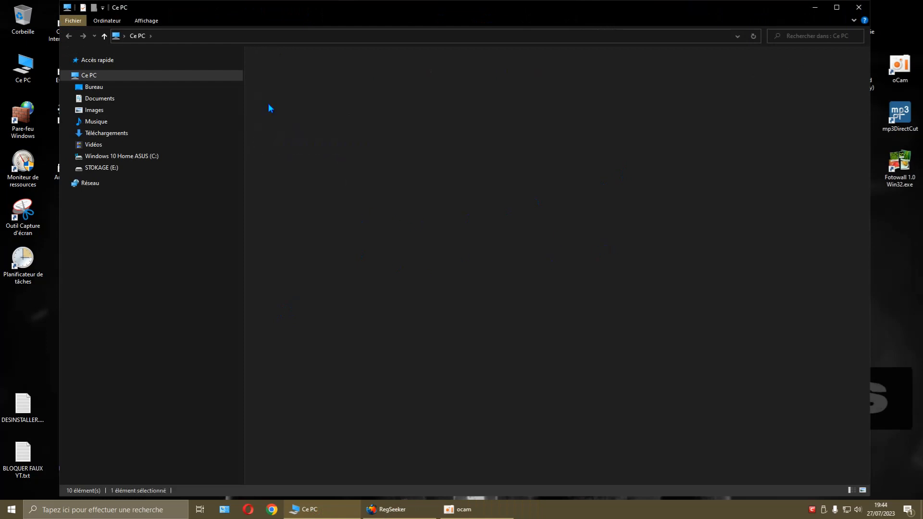
{"action": "double_click", "coordinate": [384, 99]}
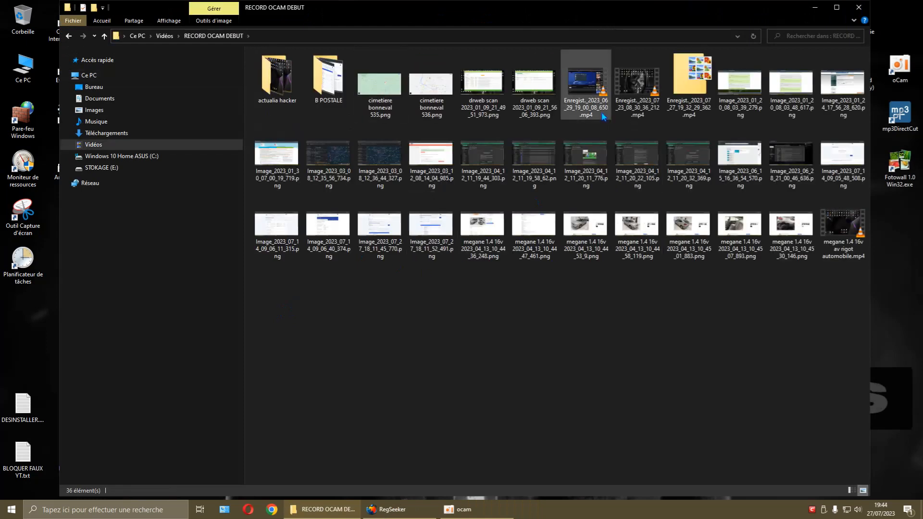
{"action": "right_click", "coordinate": [633, 100]}
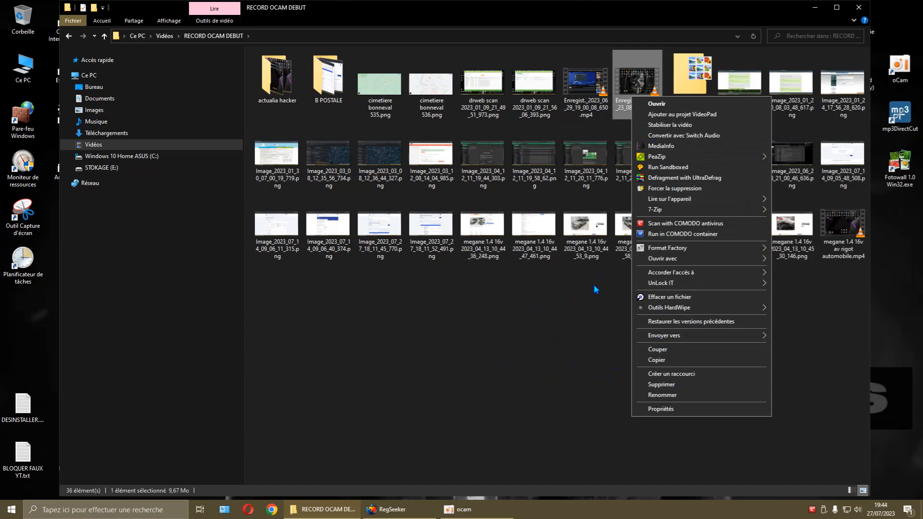
{"action": "left_click", "coordinate": [563, 286]}
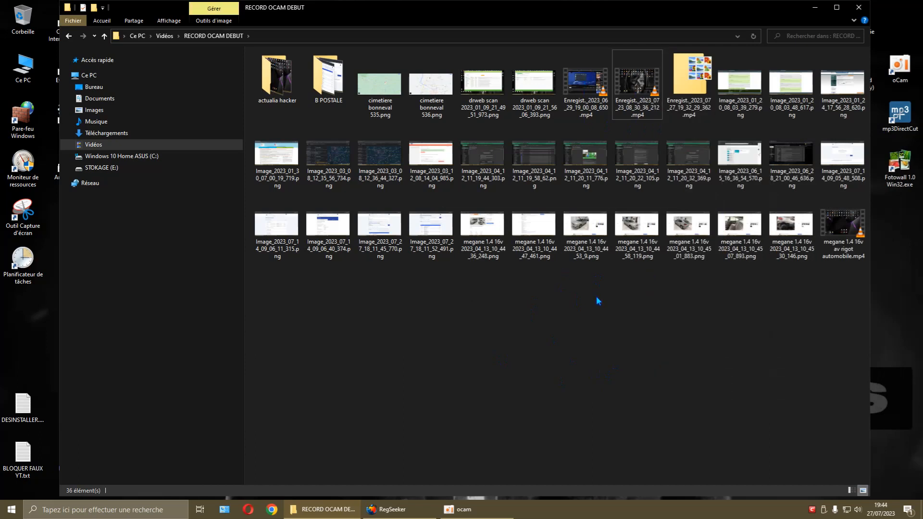
Close the RECORD OCAM DEBUT folder, inspect the context menu of "CRISTIANO RONALDO À L'OM _perdu dans l'espace.mp3" in the Musique folder, and close Explorer.
{"action": "mouse_move", "coordinate": [639, 115]}
{"action": "left_click", "coordinate": [859, 7]}
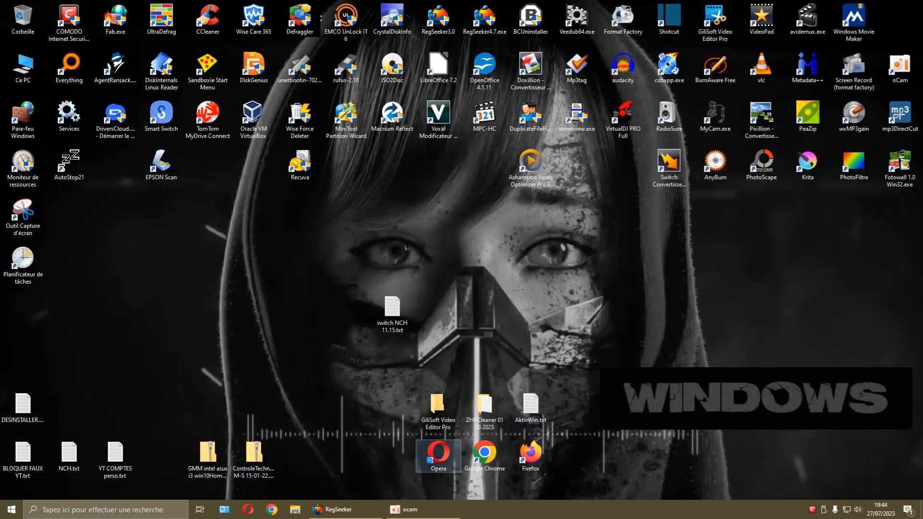
{"action": "left_click", "coordinate": [298, 511]}
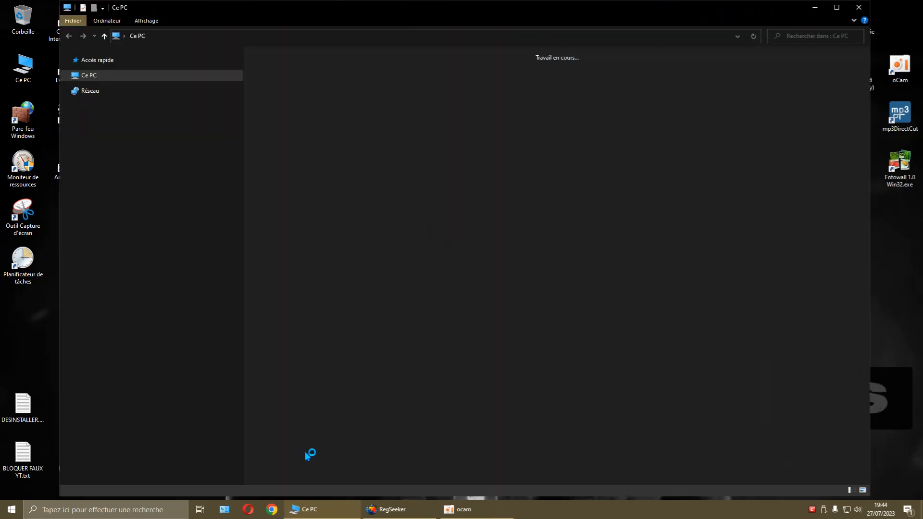
{"action": "double_click", "coordinate": [634, 77]}
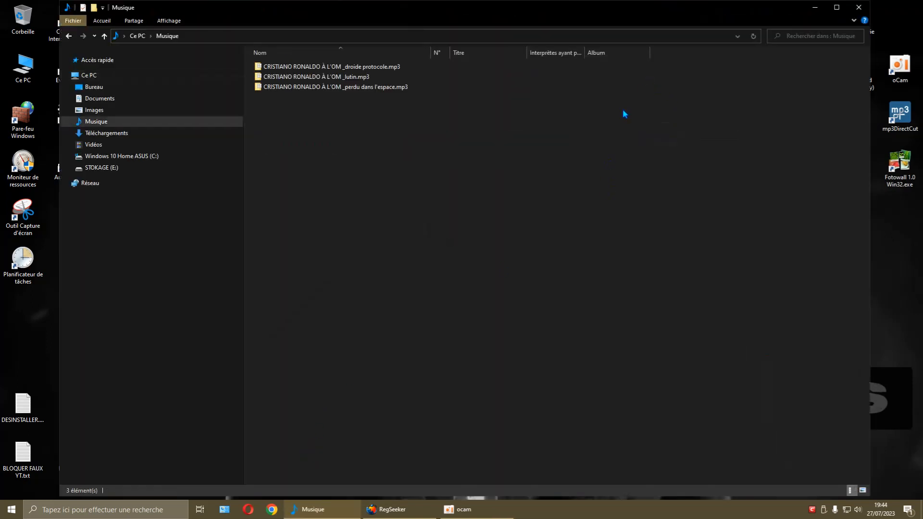
{"action": "right_click", "coordinate": [387, 87]}
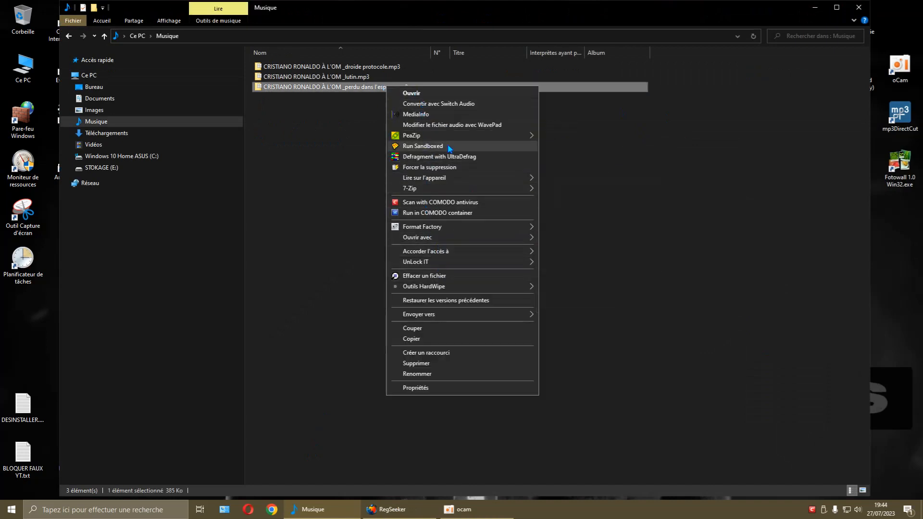
{"action": "left_click", "coordinate": [693, 180]}
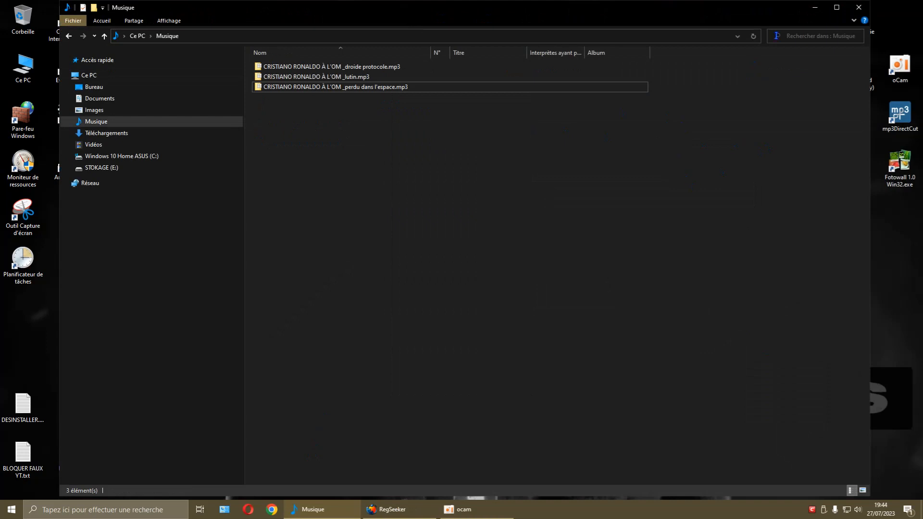
{"action": "left_click", "coordinate": [859, 7]}
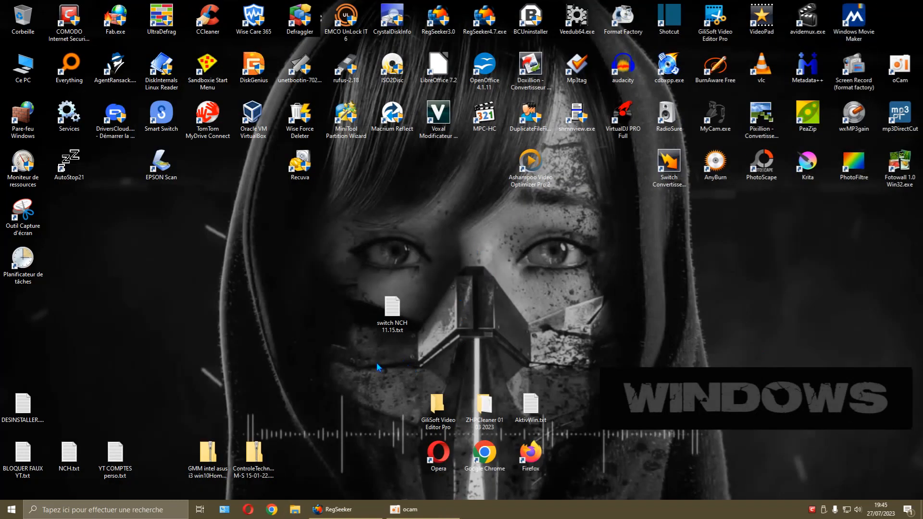
{"action": "mouse_move", "coordinate": [419, 515]}
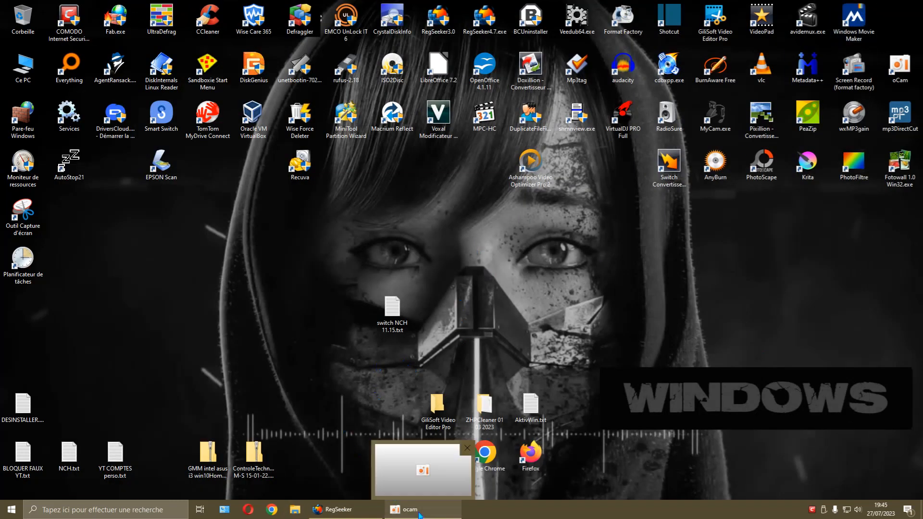